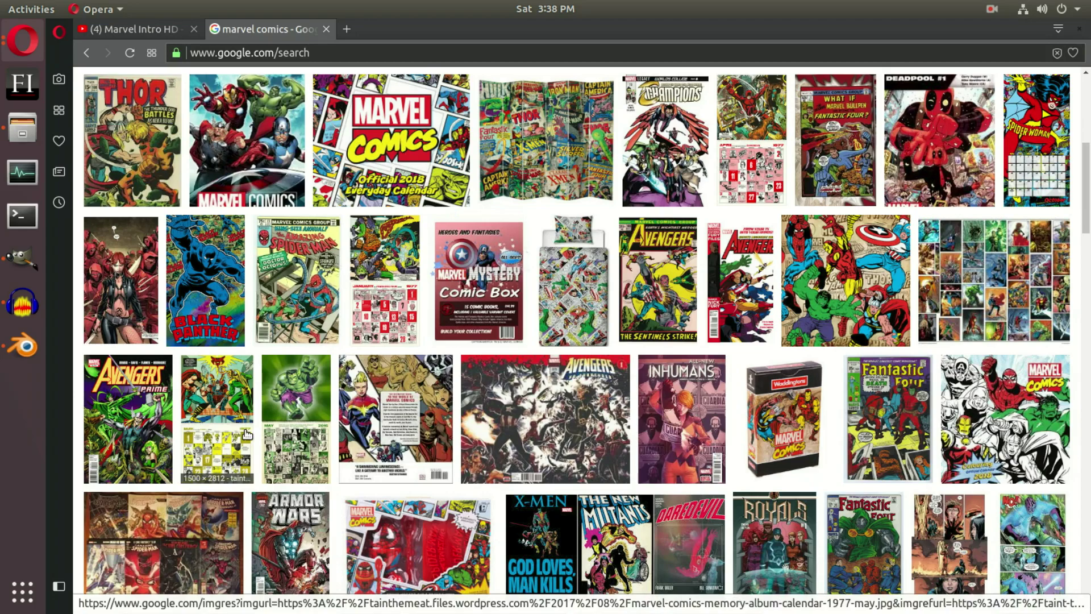
Step: Search Google Images for "marvel comic pages" and look through the results for usable pages and covers
scroll(246, 434, "up", 7)
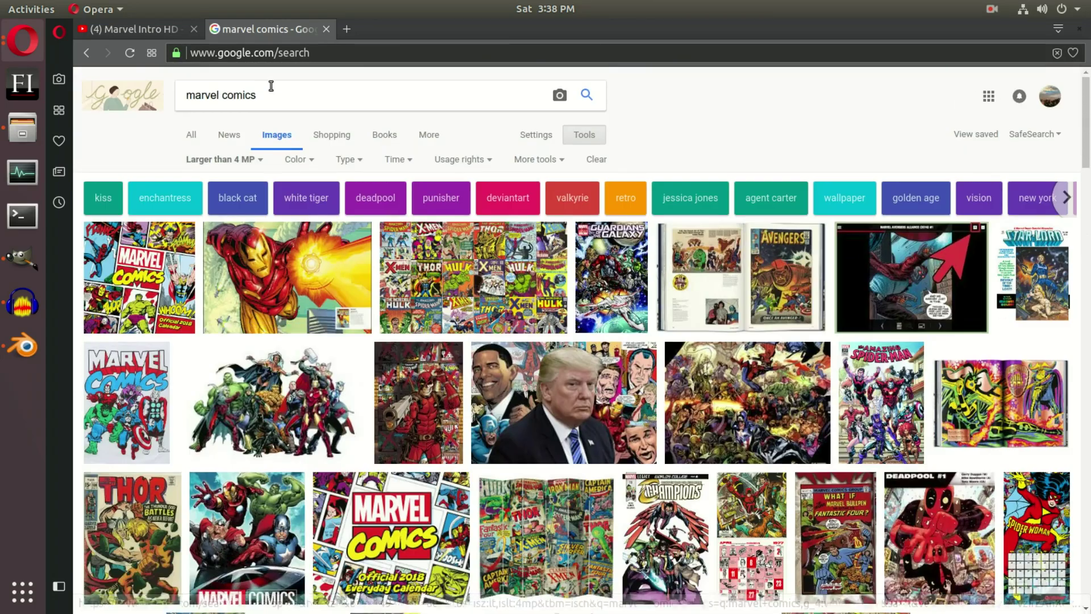
left_click(271, 86)
key("BackSpace")
key("BackSpace")
key("BackSpace")
key("BackSpace")
key("BackSpace")
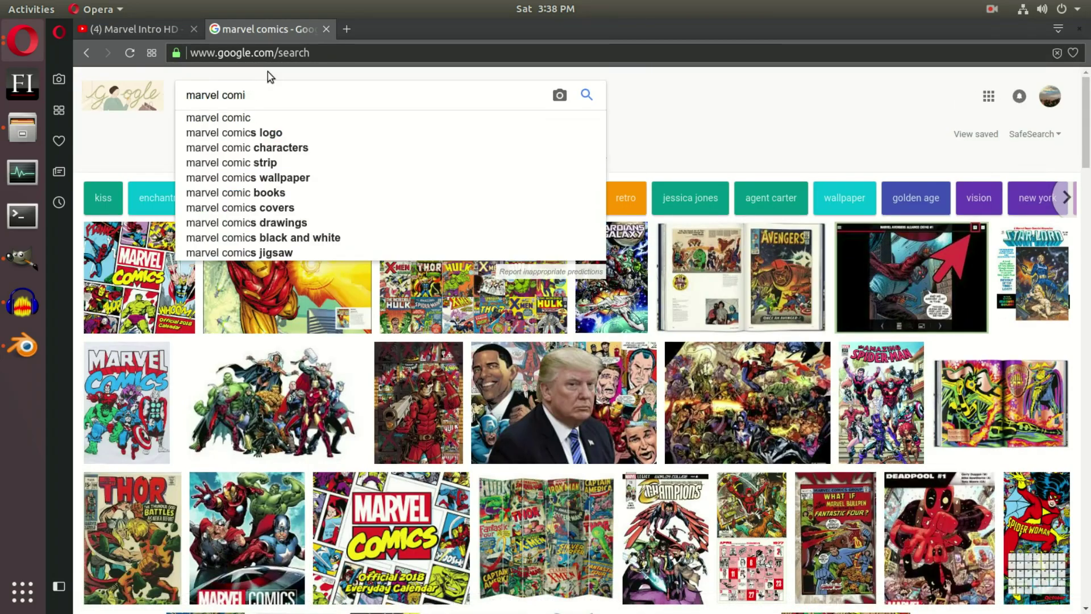
key("BackSpace")
type("comic page")
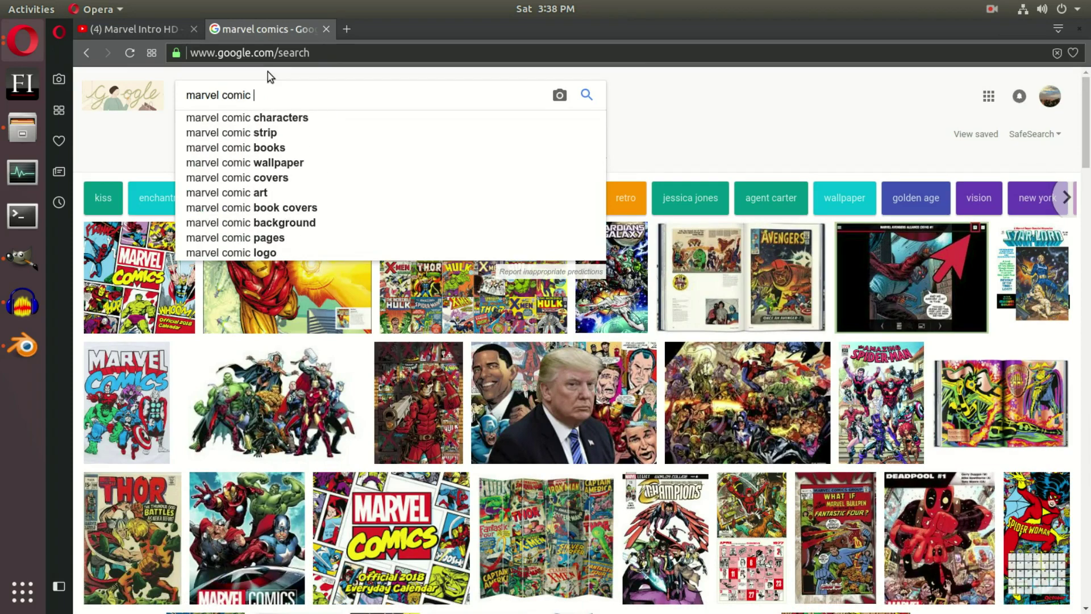
type("s")
key("Return")
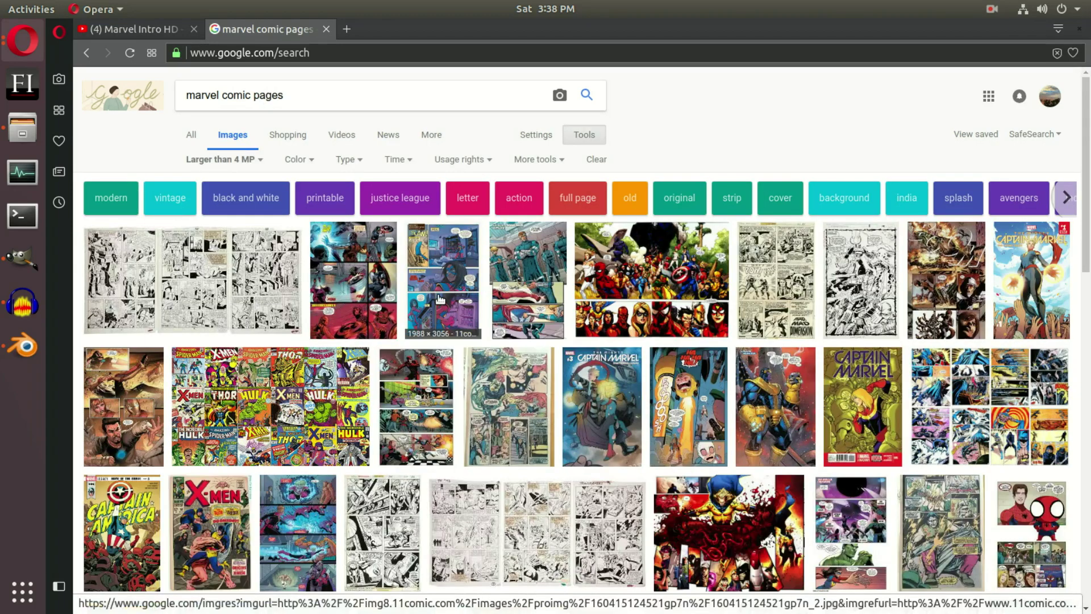
scroll(264, 330, "down", 5)
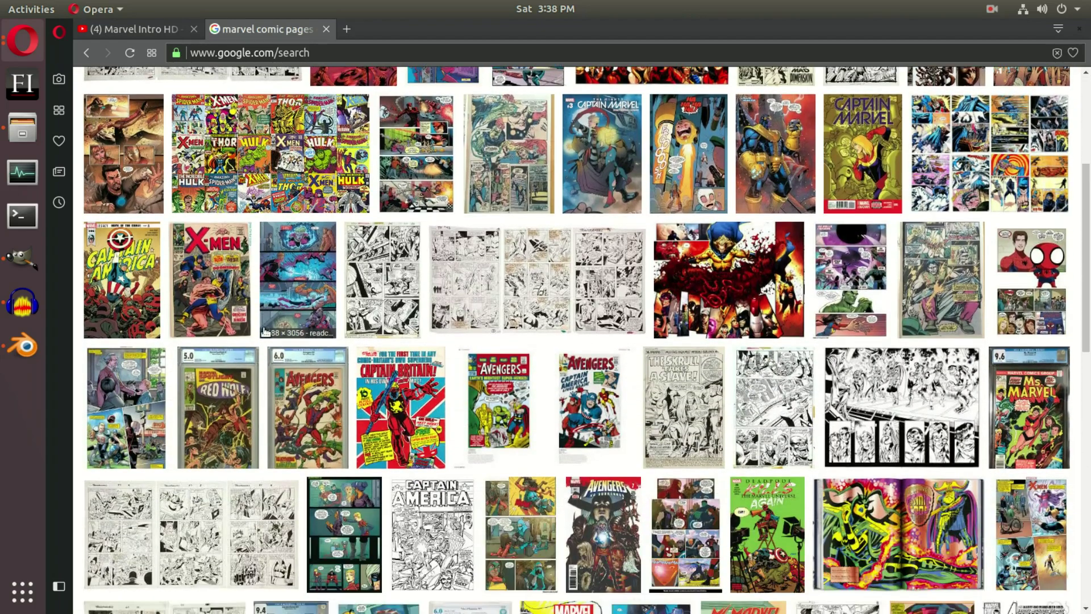
scroll(264, 332, "down", 5)
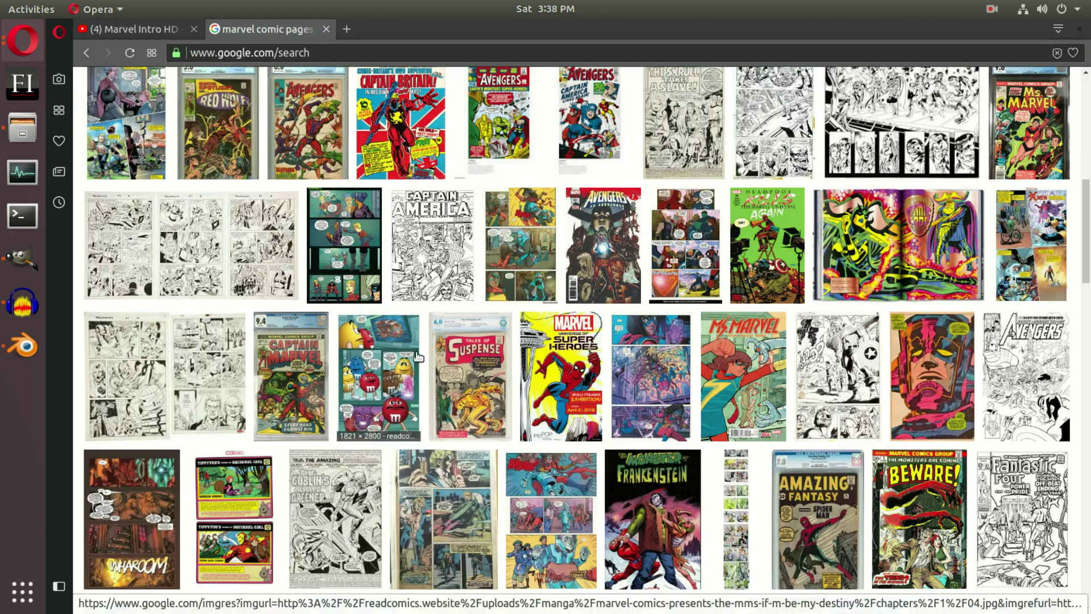
scroll(418, 356, "down", 4)
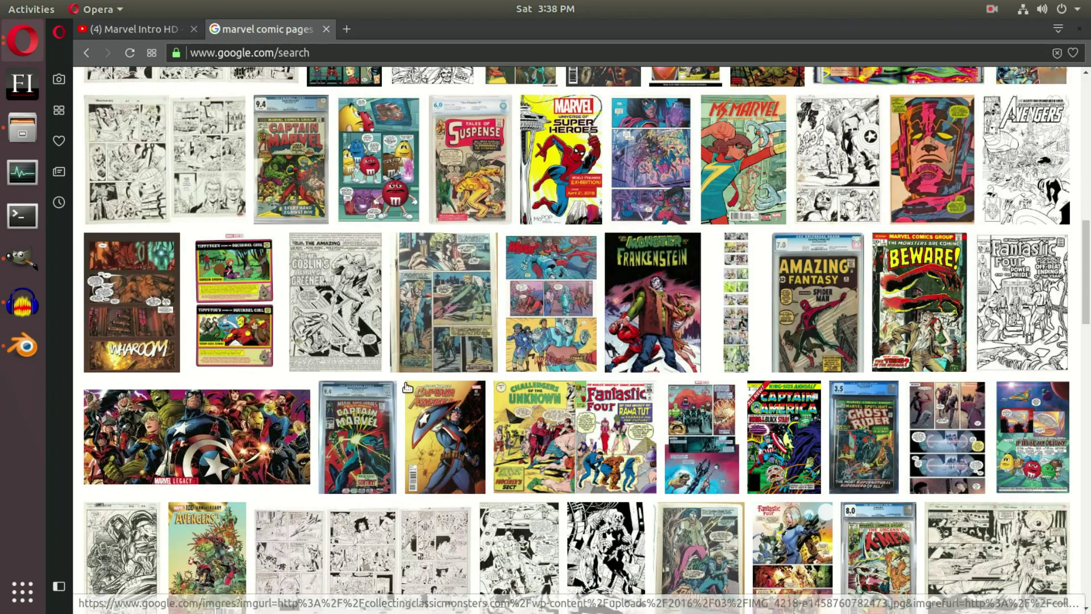
scroll(389, 396, "down", 9)
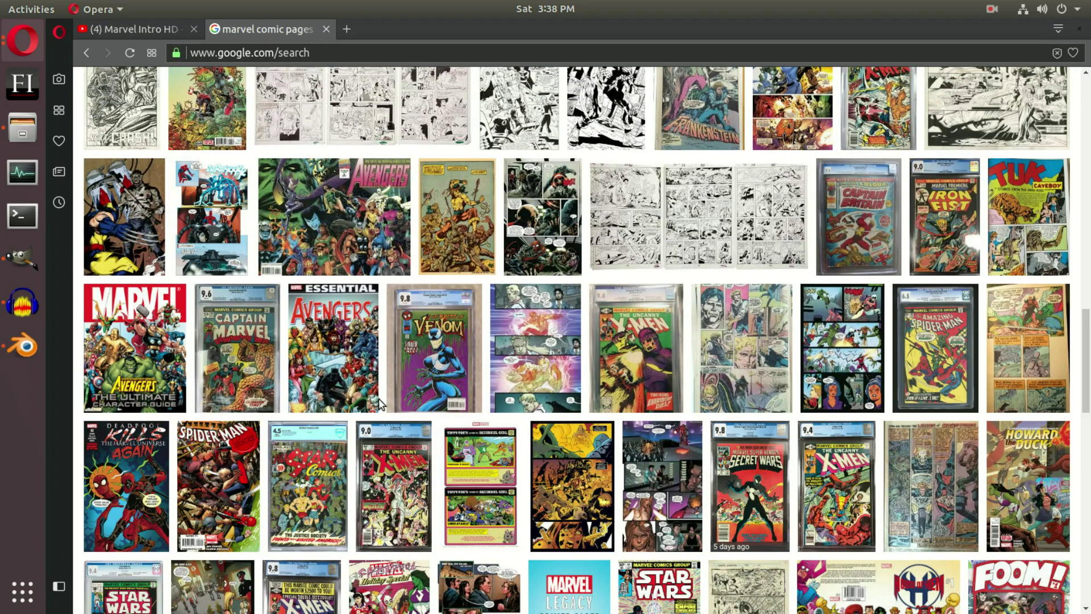
scroll(380, 403, "down", 4)
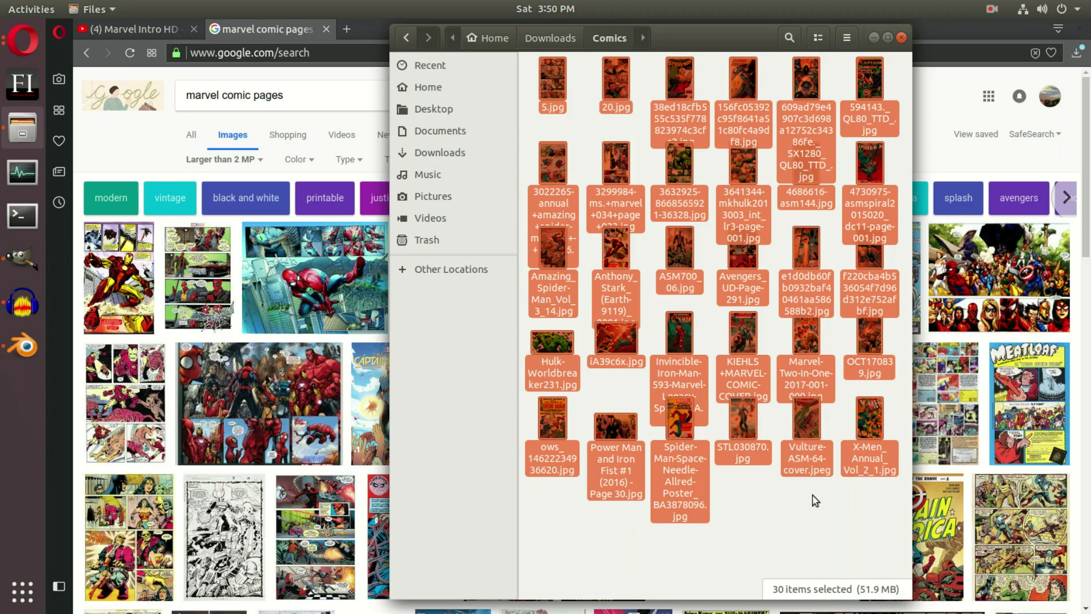
Step: View the Spider-Man Space Needle poster image from the Comics folder and close it again
left_click(815, 500)
double_click(679, 420)
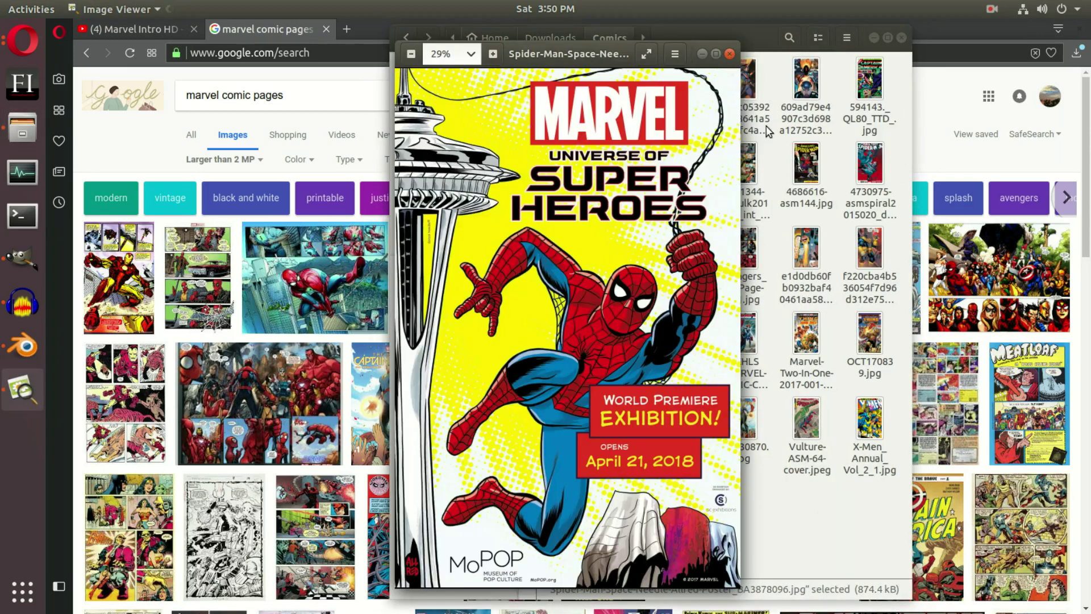
left_click(729, 54)
Step: Switch to Blender and delete the default cube, camera and lamp from the scene
left_click(8, 348)
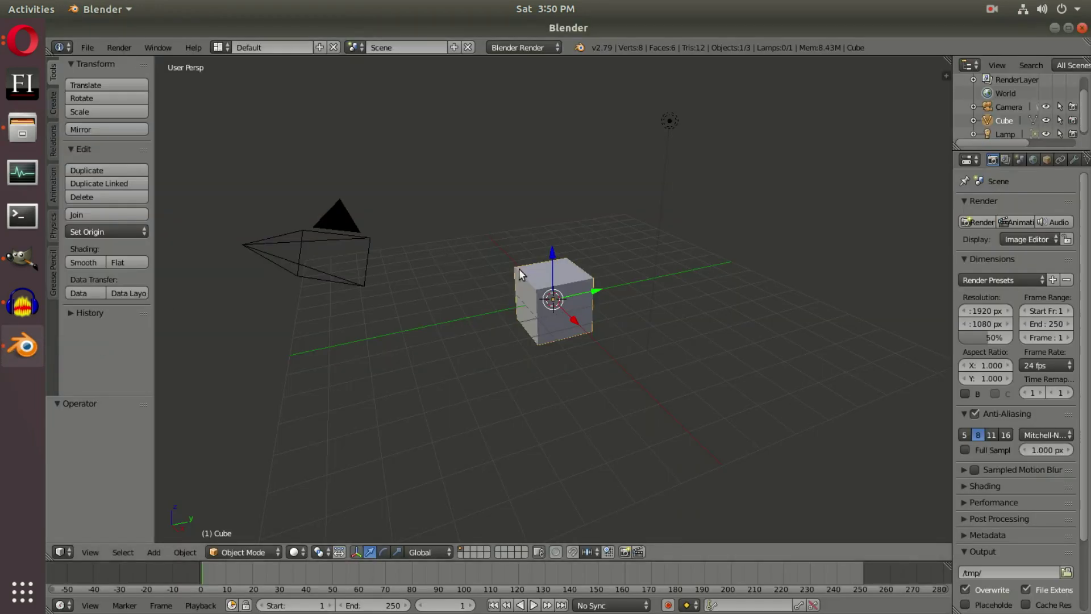
middle_click_drag(589, 309, 554, 230)
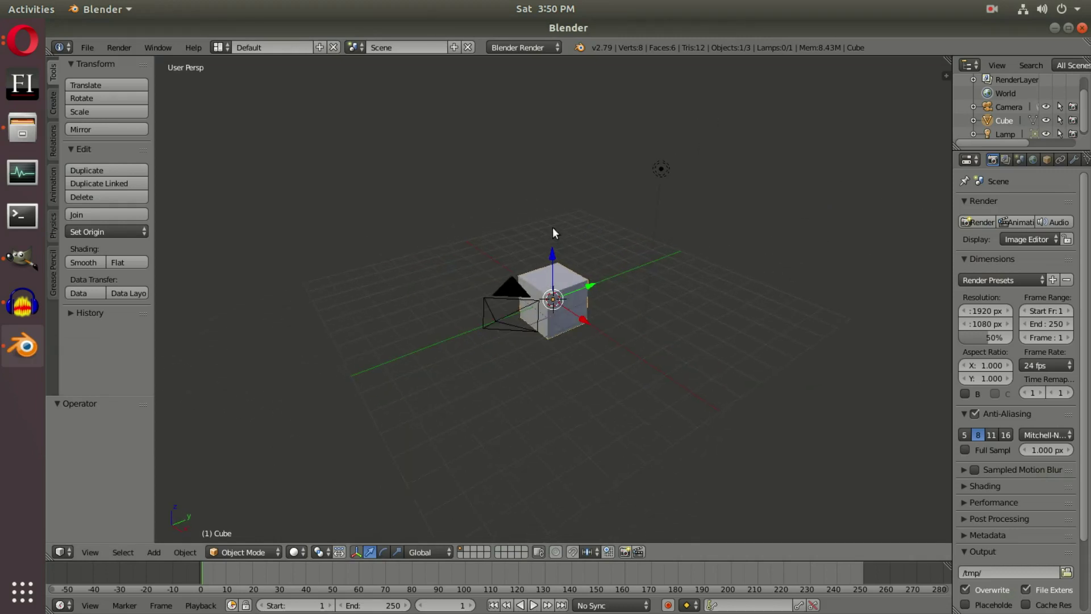
key("b")
left_click_drag(351, 61, 847, 502)
key("x")
left_click(657, 155)
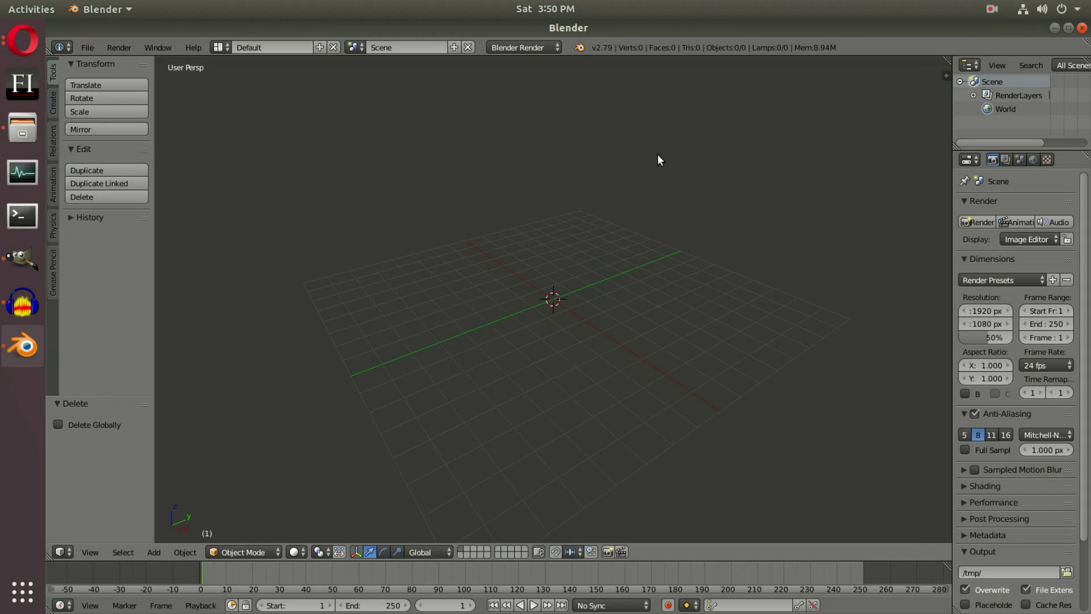
Step: Add a camera facing front, move it about -11.19 units along Y, and look through it
key("KP_1")
key("shift+a")
left_click(654, 297)
middle_click_drag(799, 258, 570, 316)
left_click_drag(608, 295, 316, 265)
key("KP_0")
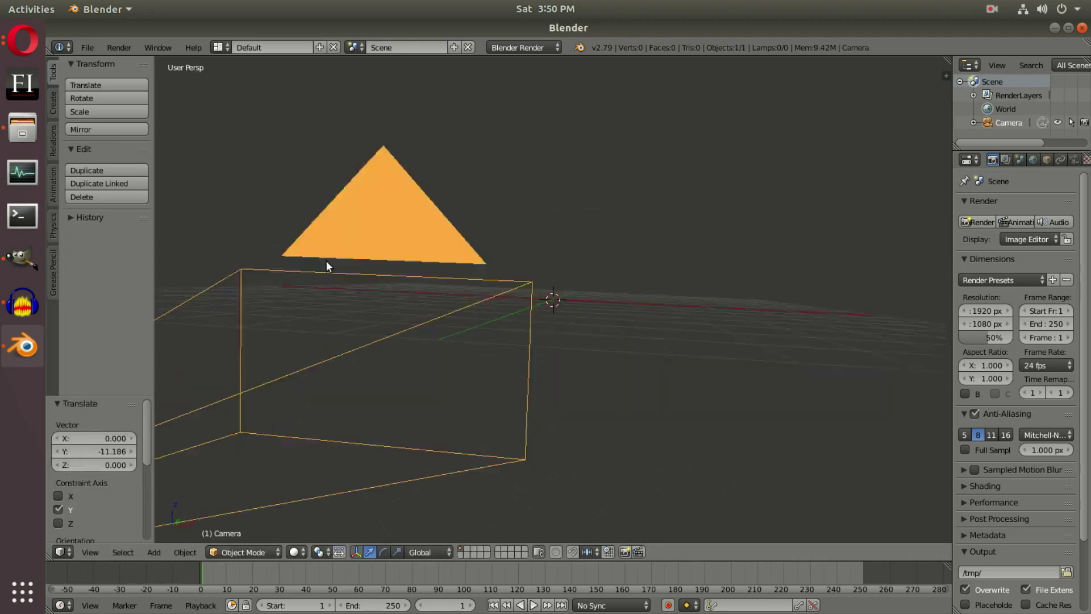
scroll(646, 301, "up", 2)
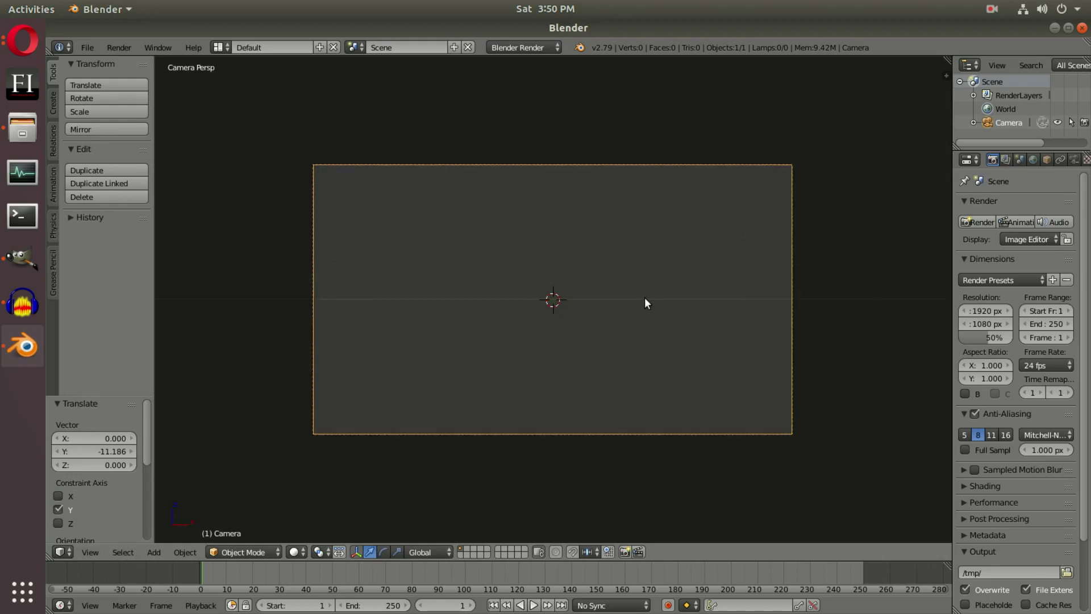
middle_click_drag(675, 317, 668, 309, "shift")
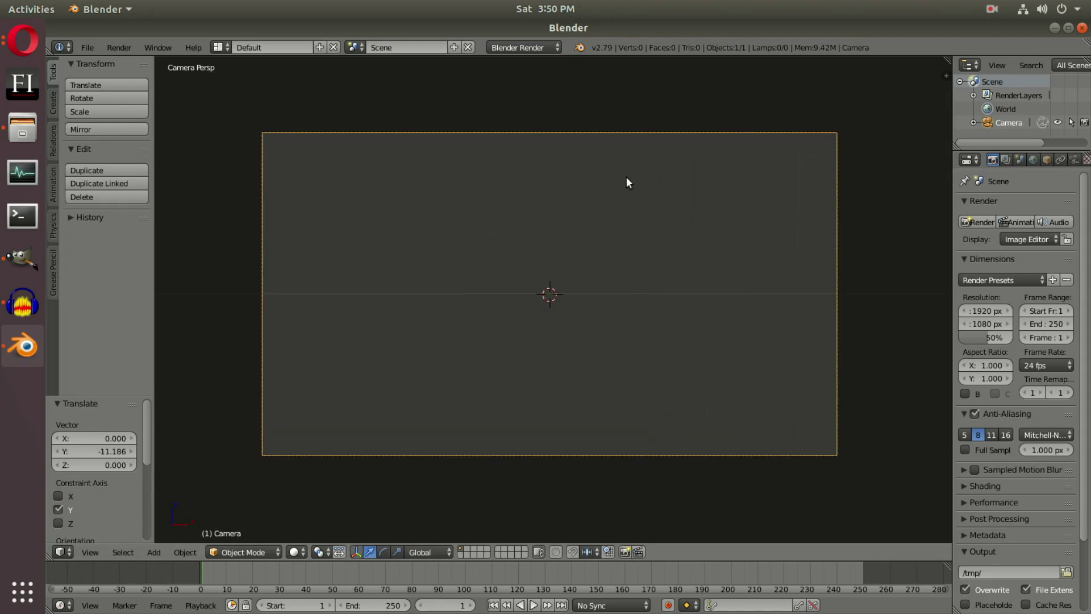
Step: Find the Import Images as Planes add-on in the user preferences, make sure it is enabled, and save the user settings
left_click(87, 48)
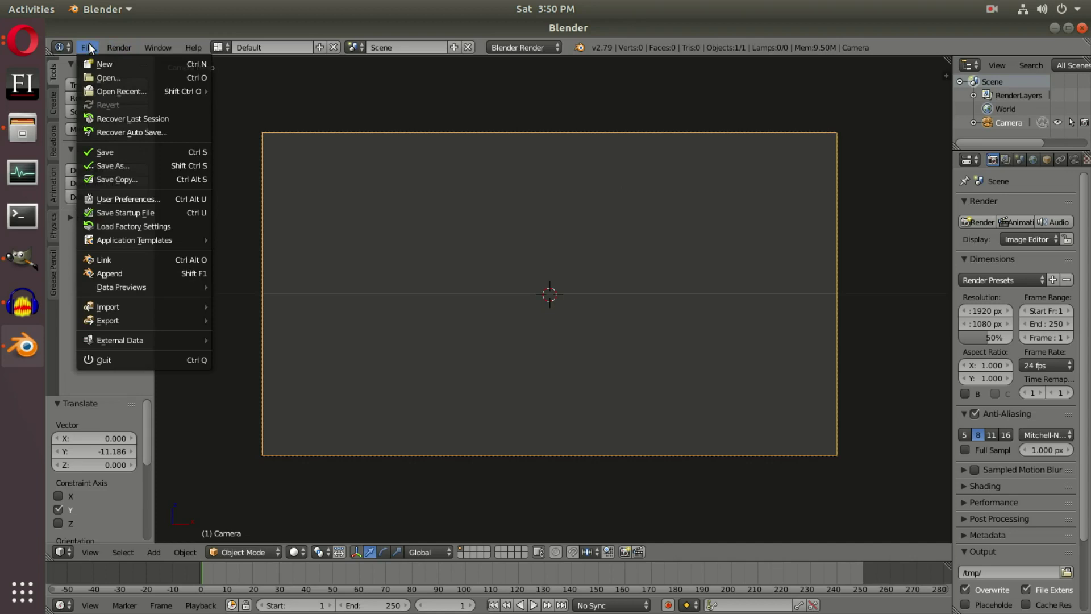
left_click(168, 200)
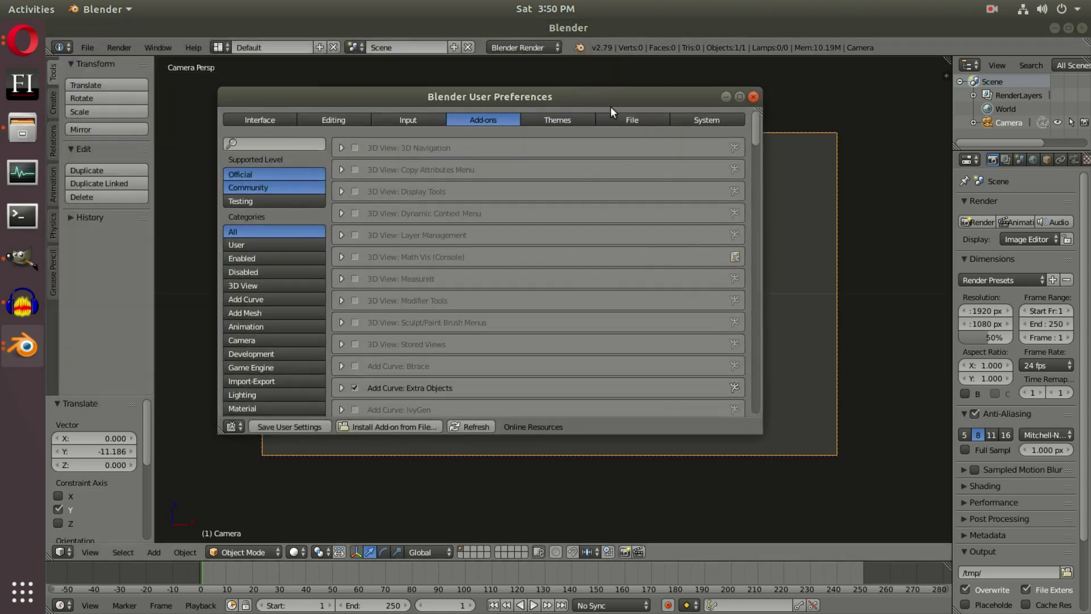
left_click(628, 121)
left_click(686, 120)
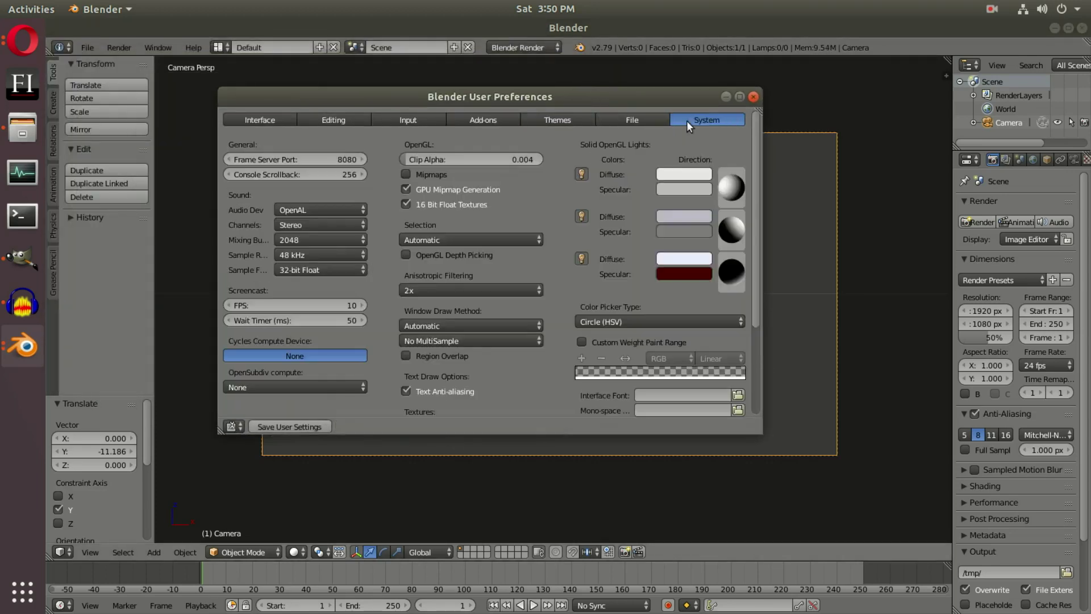
left_click(515, 120)
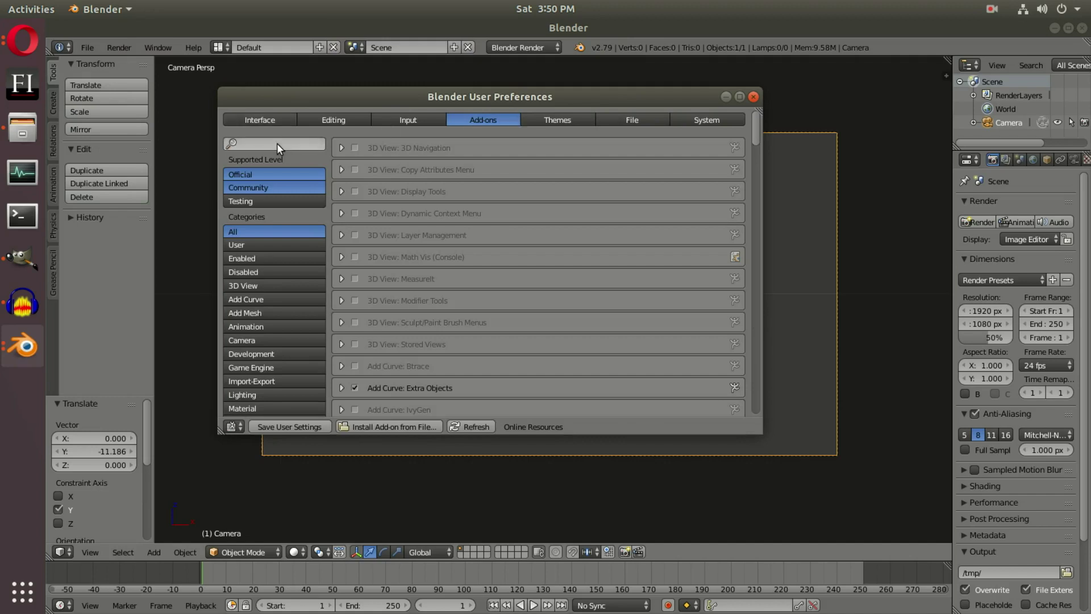
type("img")
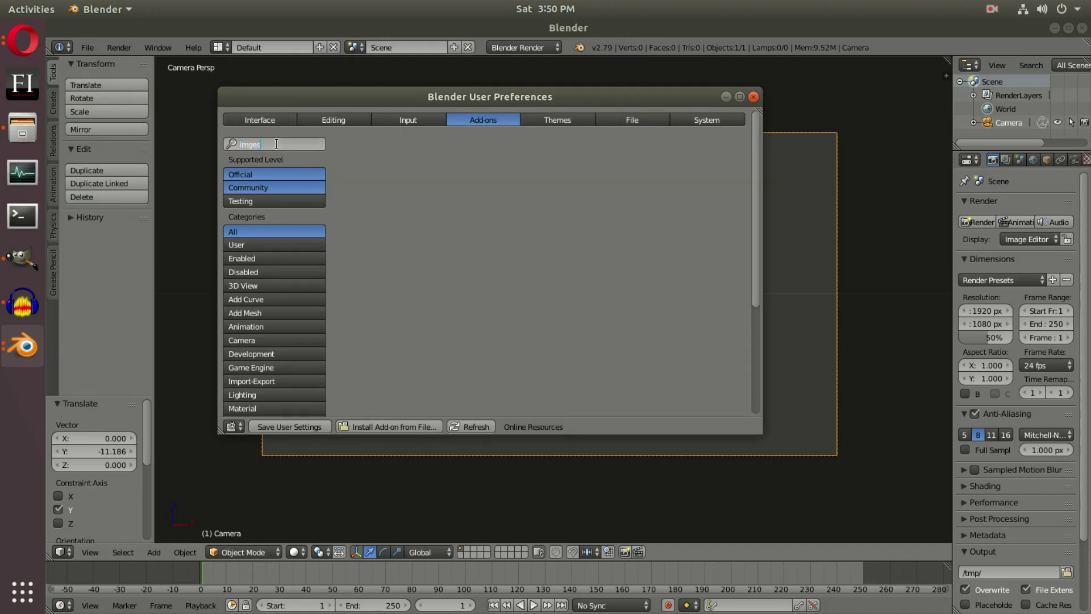
type("images")
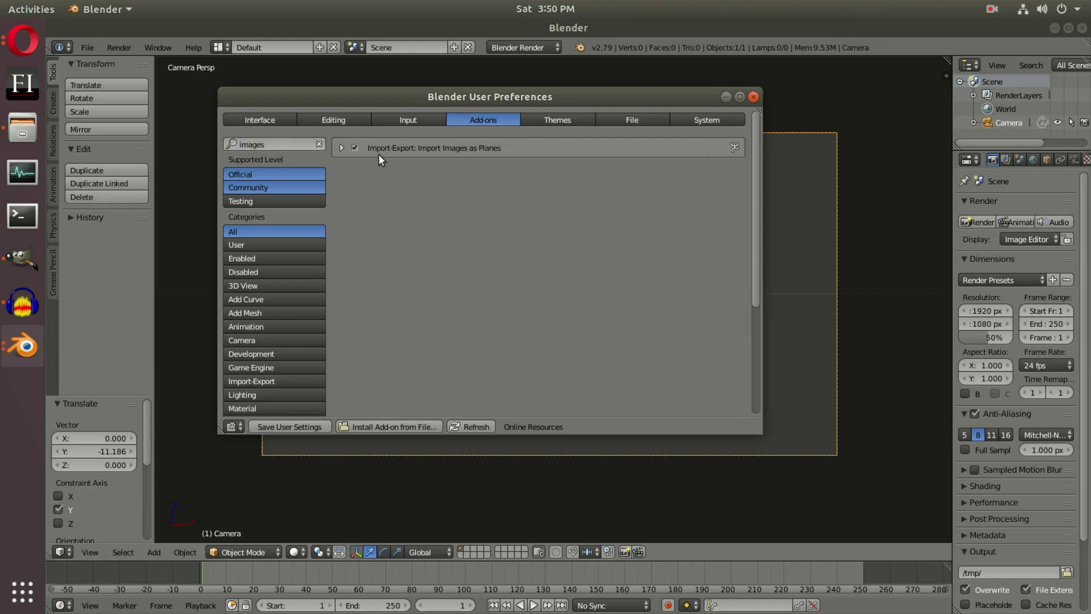
left_click(353, 148)
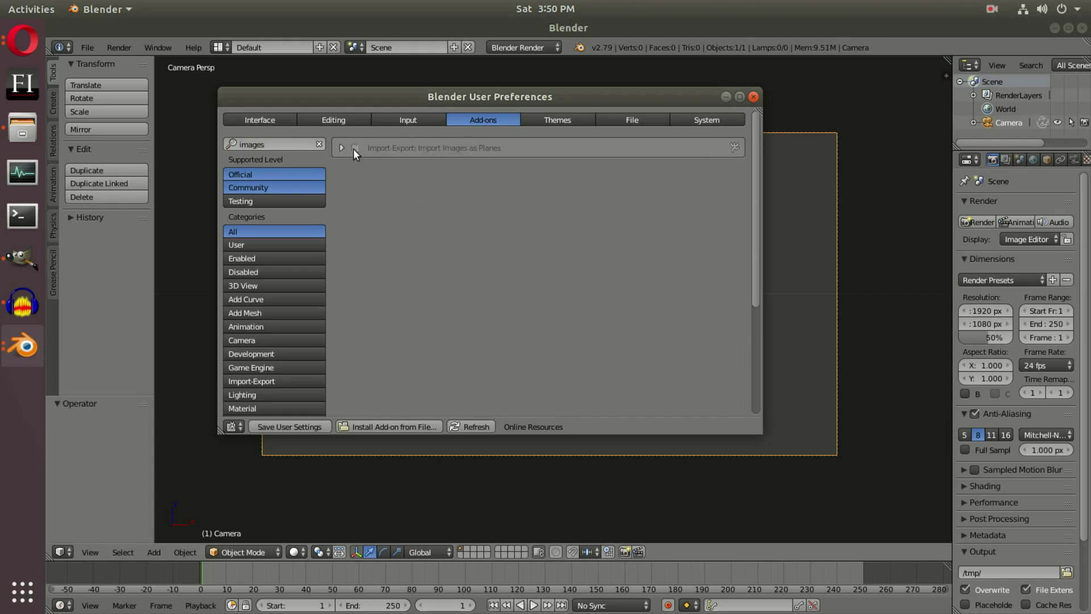
left_click(299, 427)
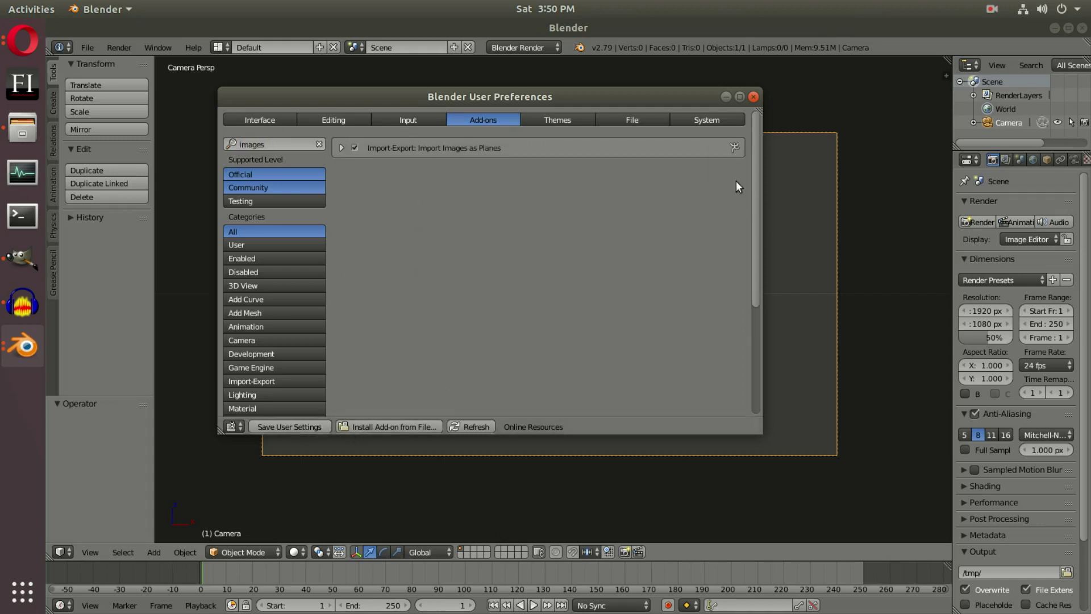
left_click(753, 97)
Step: Switch to GIMP and open all images of the Comics folder in it, answering the colour profile conversion question
left_click(22, 259)
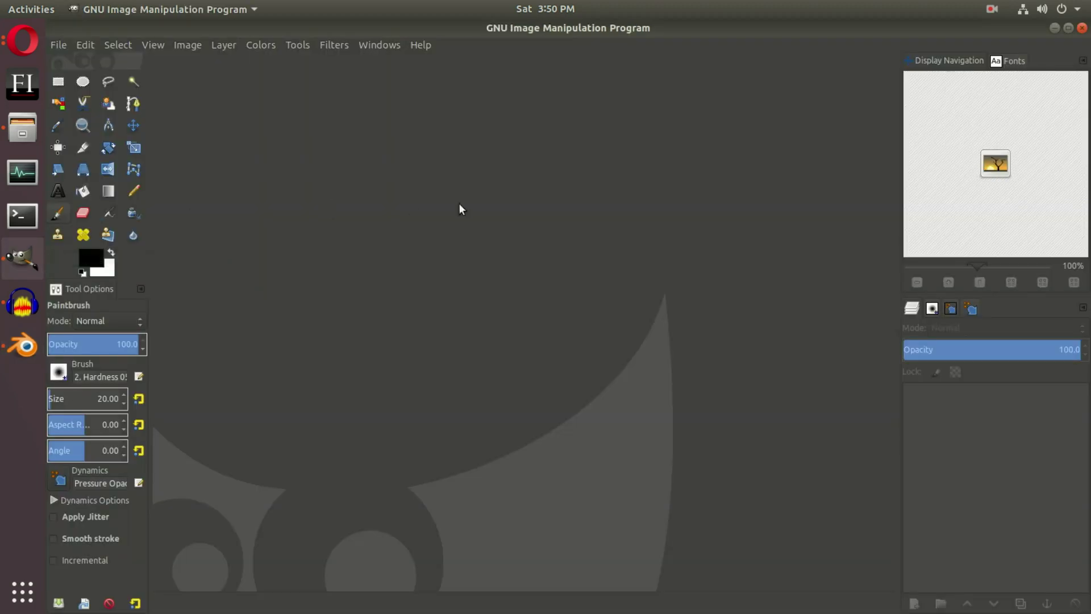
left_click(56, 44)
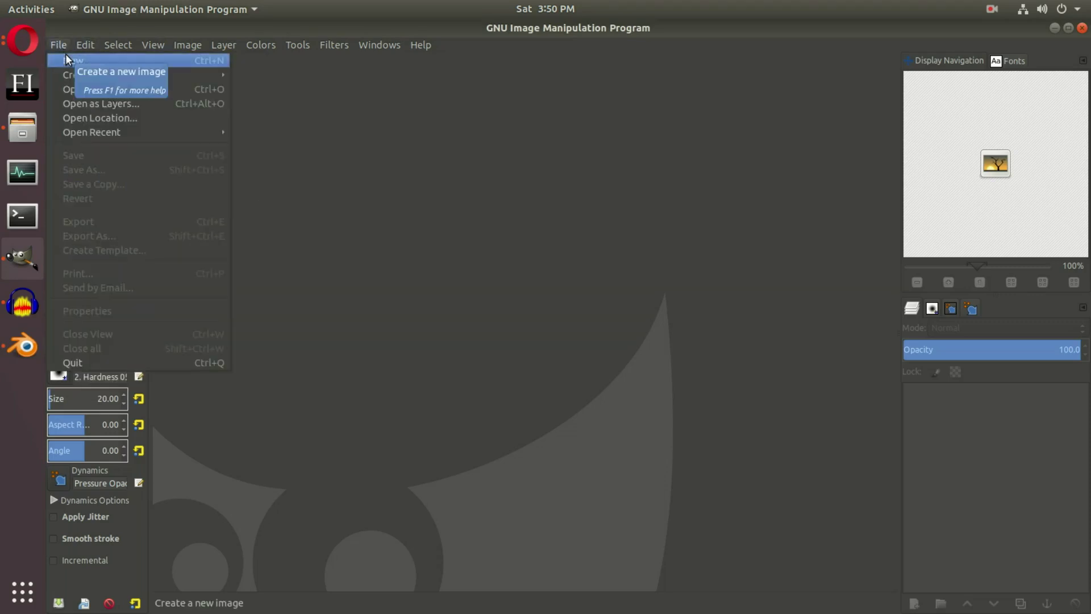
left_click(444, 138)
left_click(40, 122)
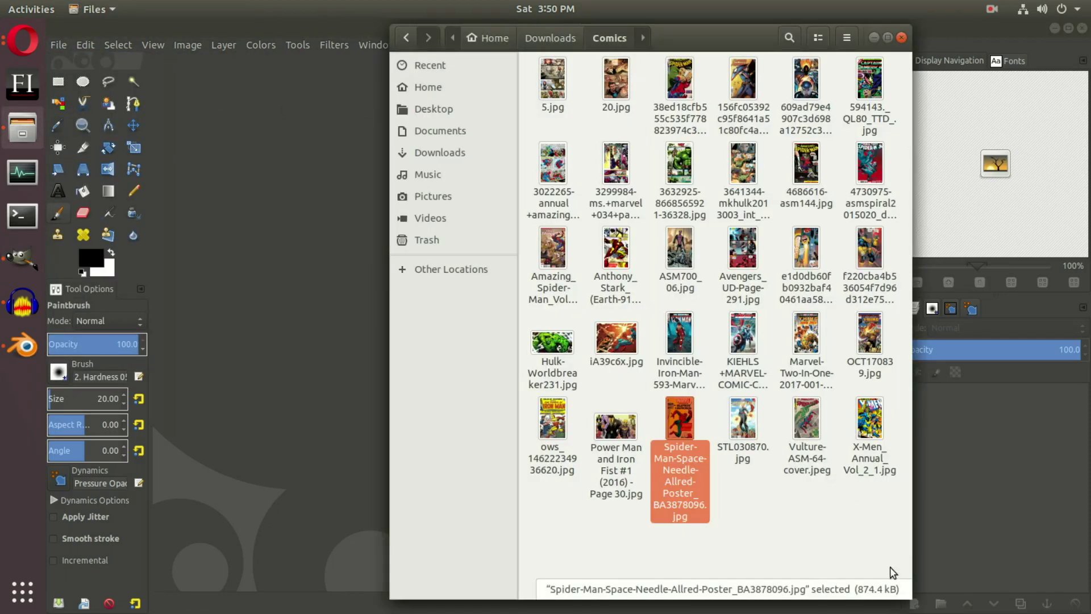
key("ctrl+a")
right_click(551, 81)
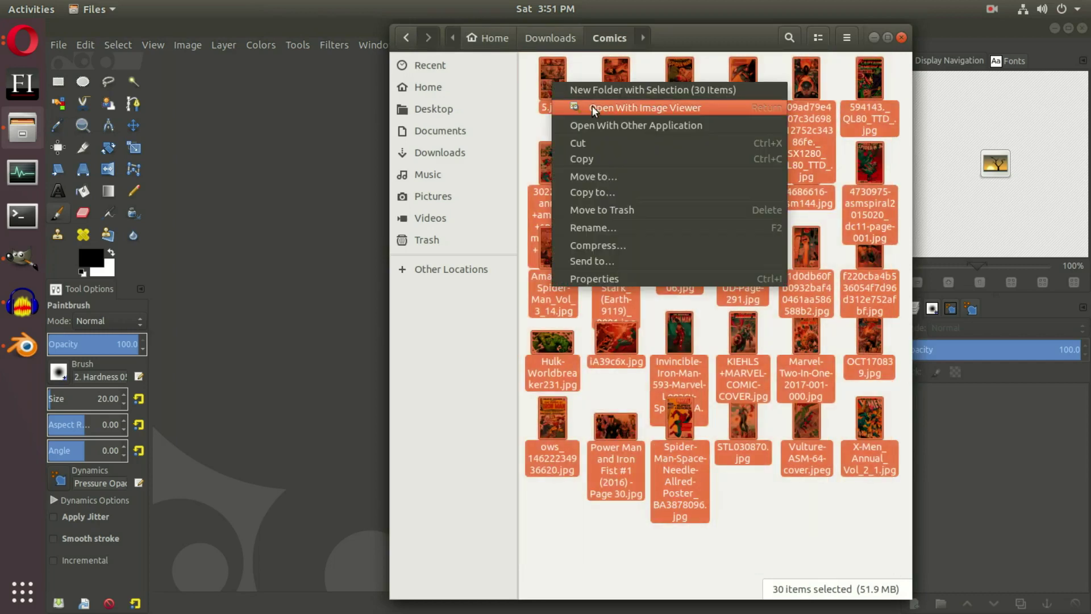
key("Escape")
left_click_drag(552, 83, 272, 244)
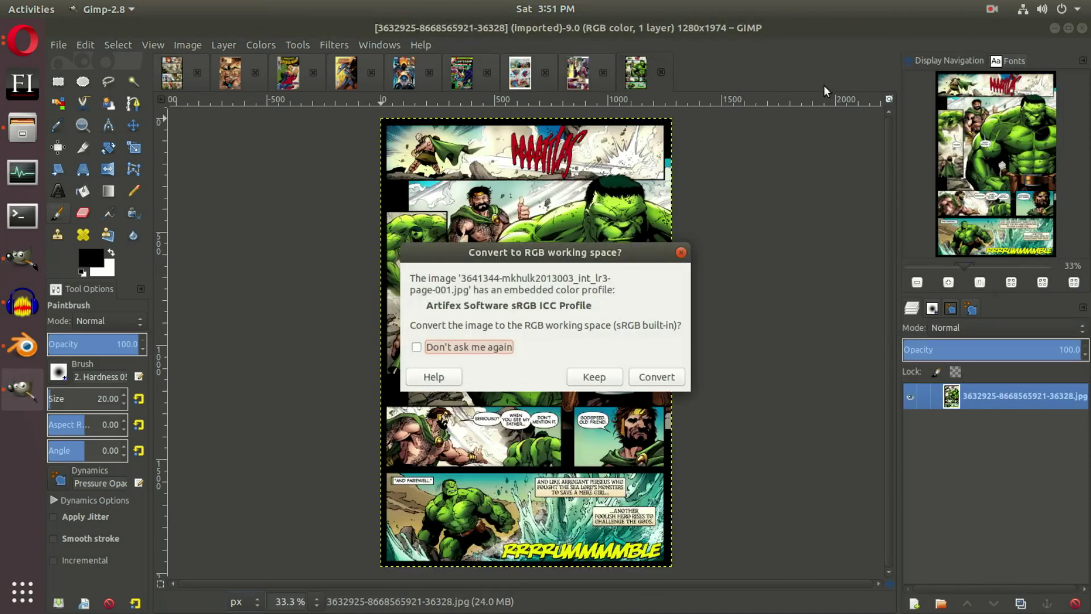
key("Return")
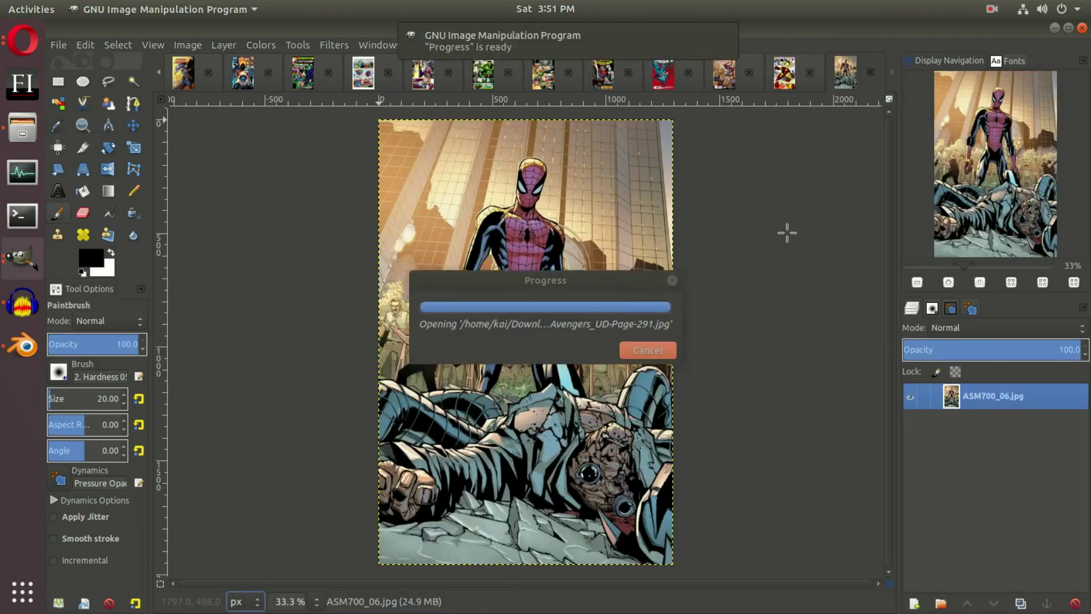
Step: Play the Marvel Intro HD video in Opera as a reference, then return to the imported images in GIMP
left_click(23, 40)
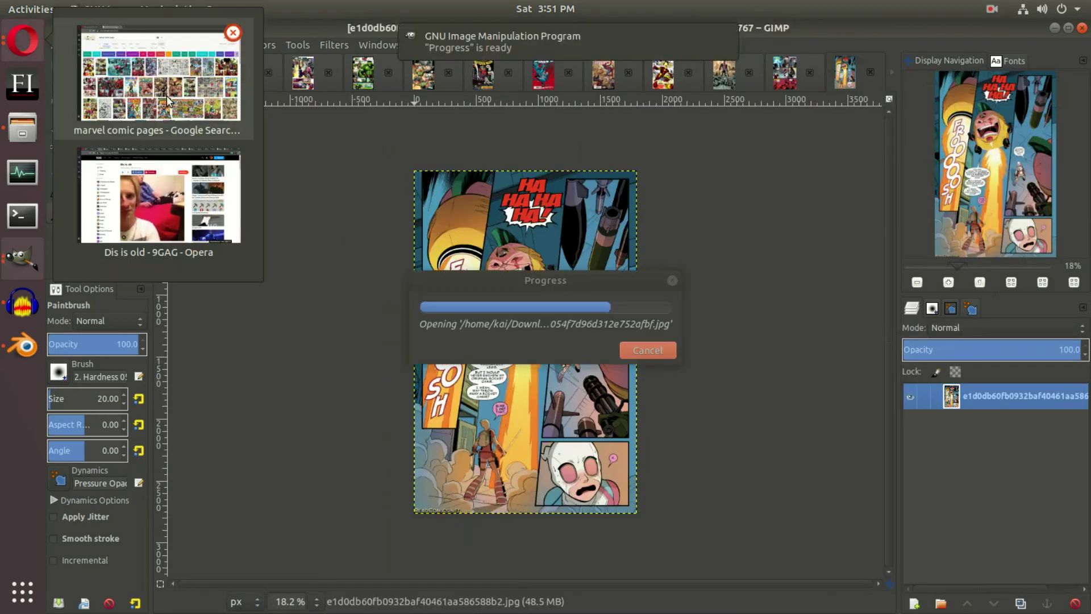
left_click(162, 77)
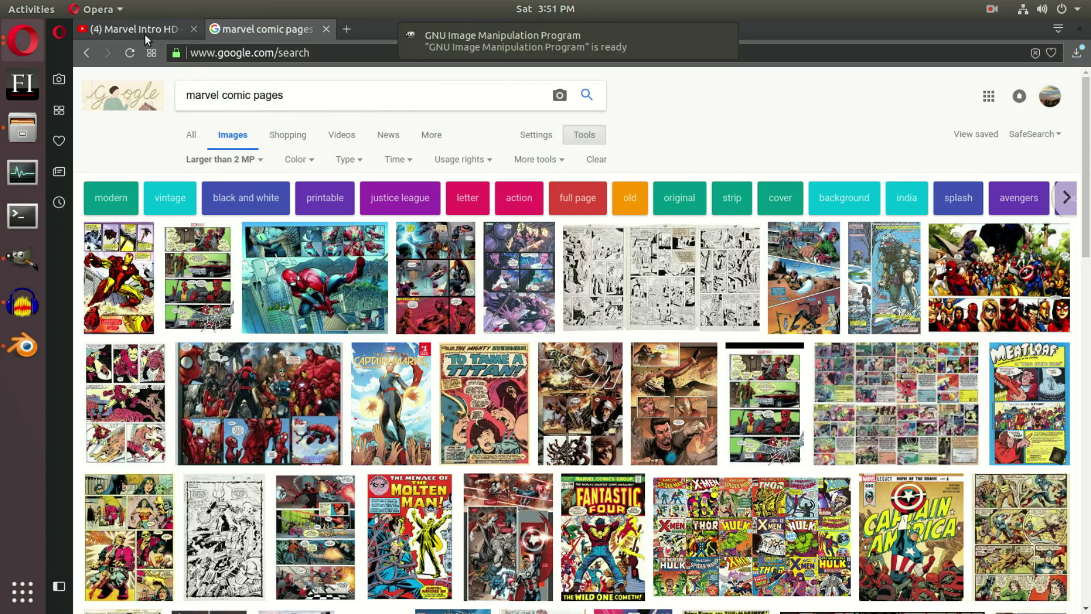
left_click(142, 29)
left_click(311, 237)
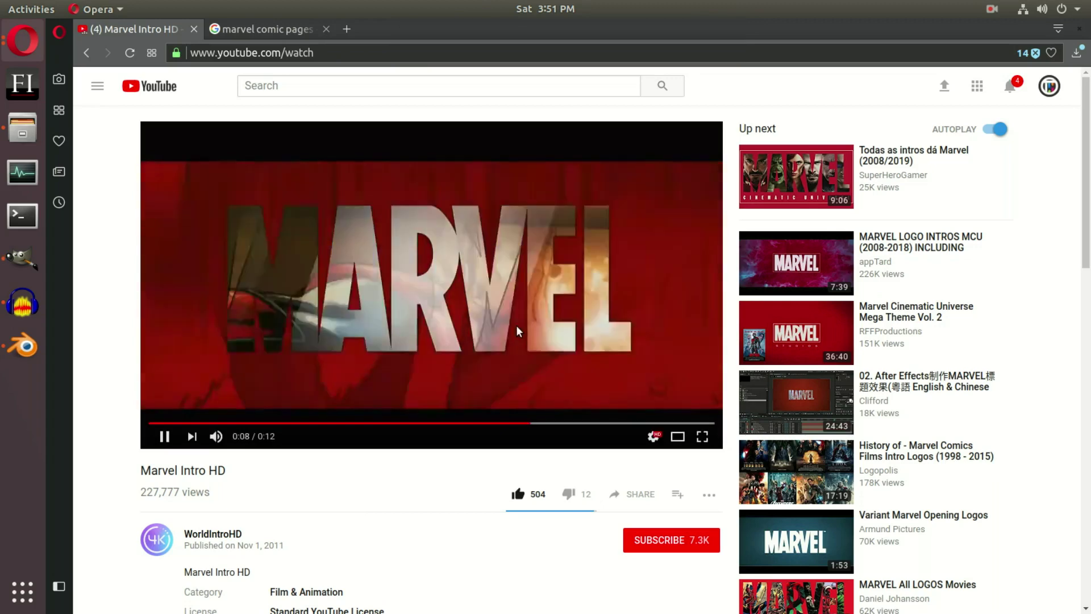
left_click(16, 264)
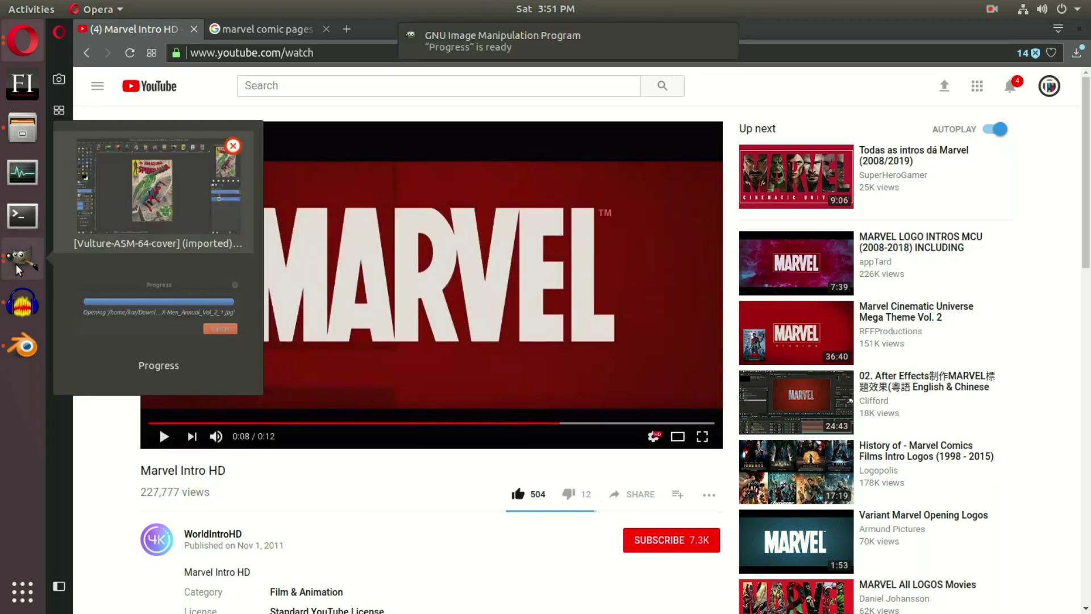
left_click(183, 230)
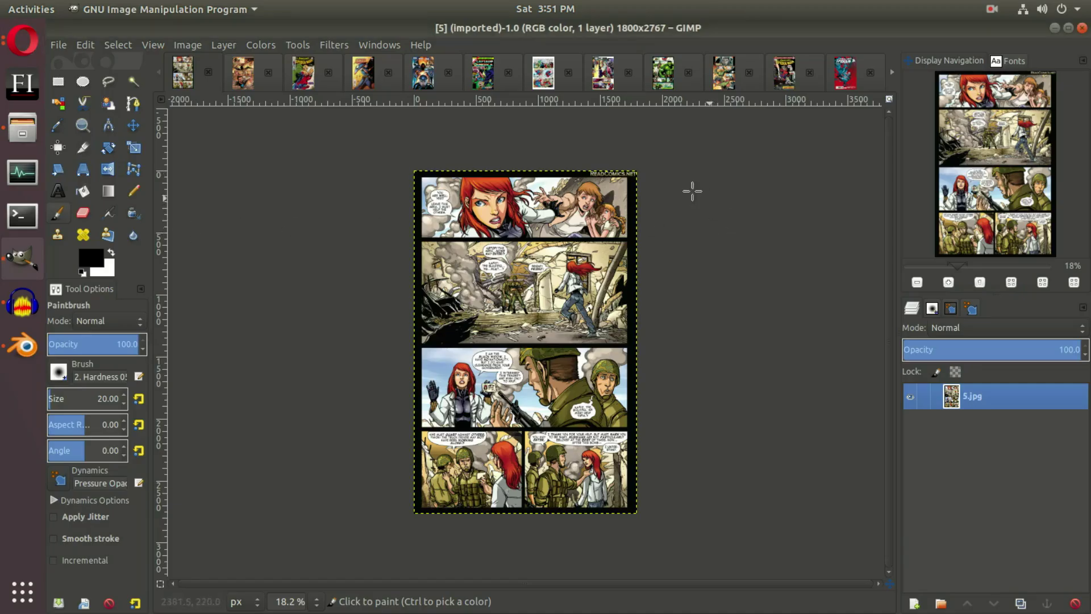
Step: Draw a rectangular selection about 1701 × 1119 px over the upper panels of the 5.jpg page, starting near 51, 39
scroll(560, 234, "up", 4, "ctrl")
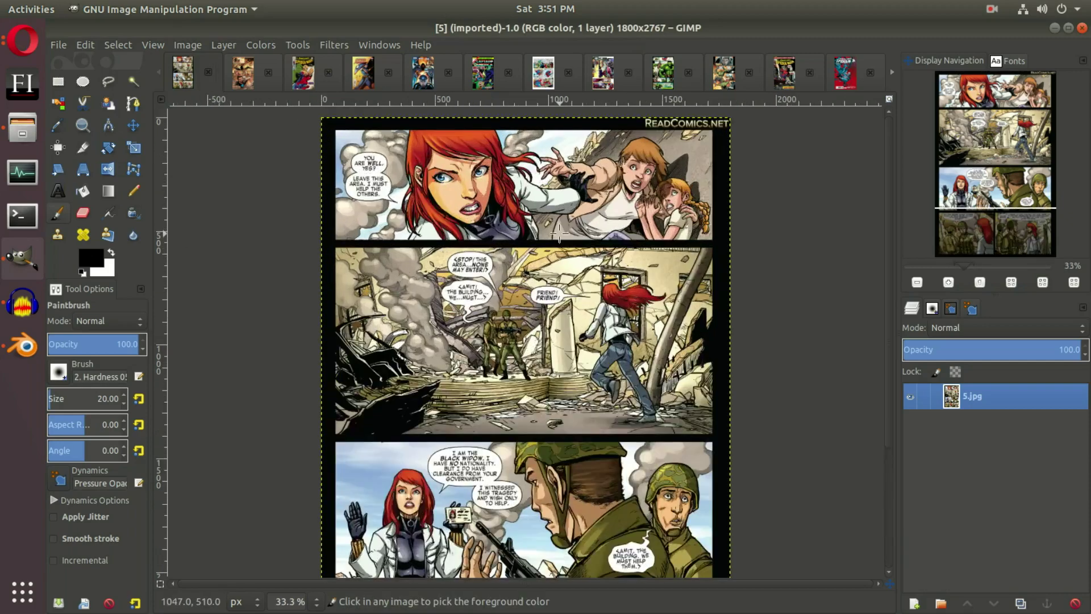
scroll(577, 377, "down", 2, "ctrl")
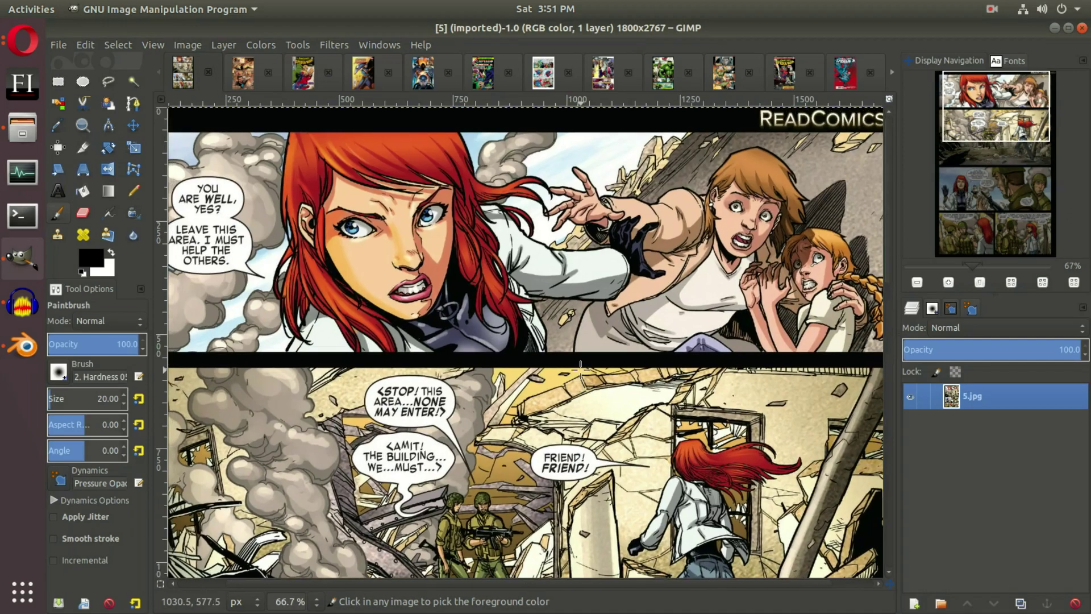
left_click(58, 83)
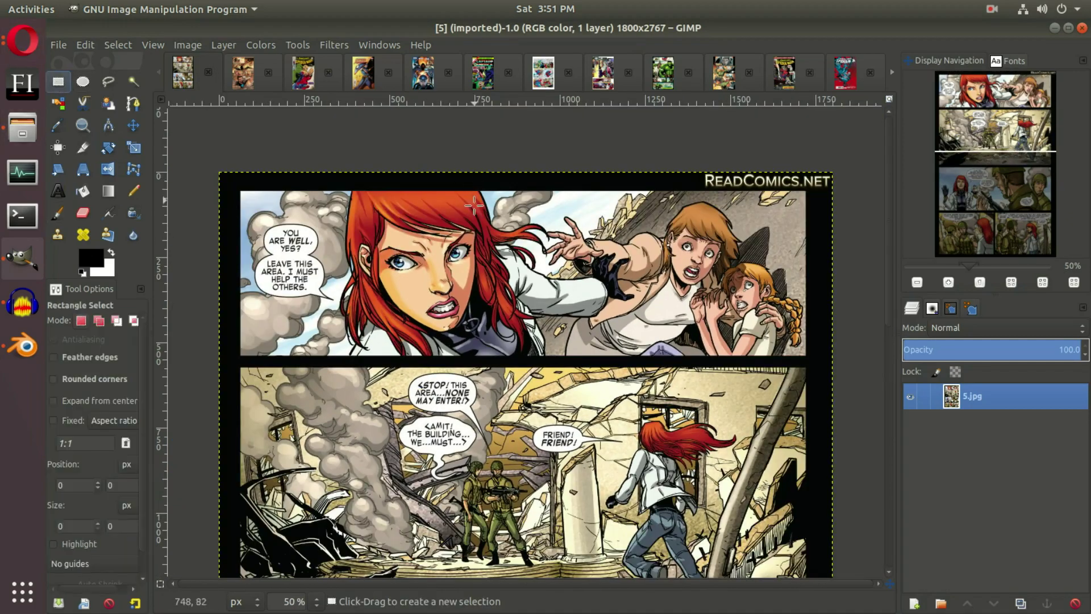
scroll(474, 214, "down", 1, "ctrl")
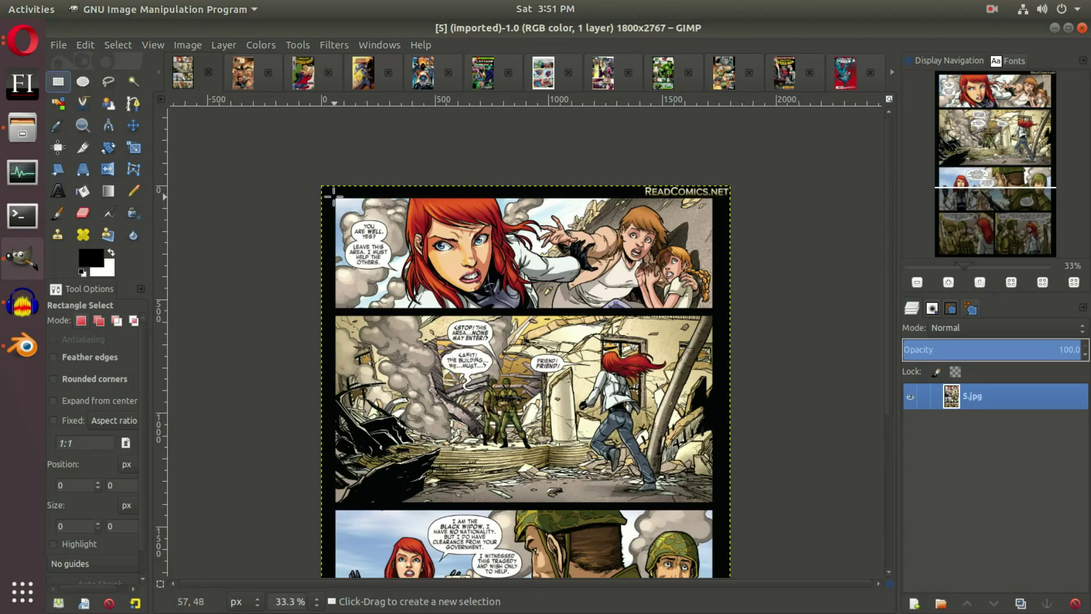
left_click_drag(332, 194, 713, 446)
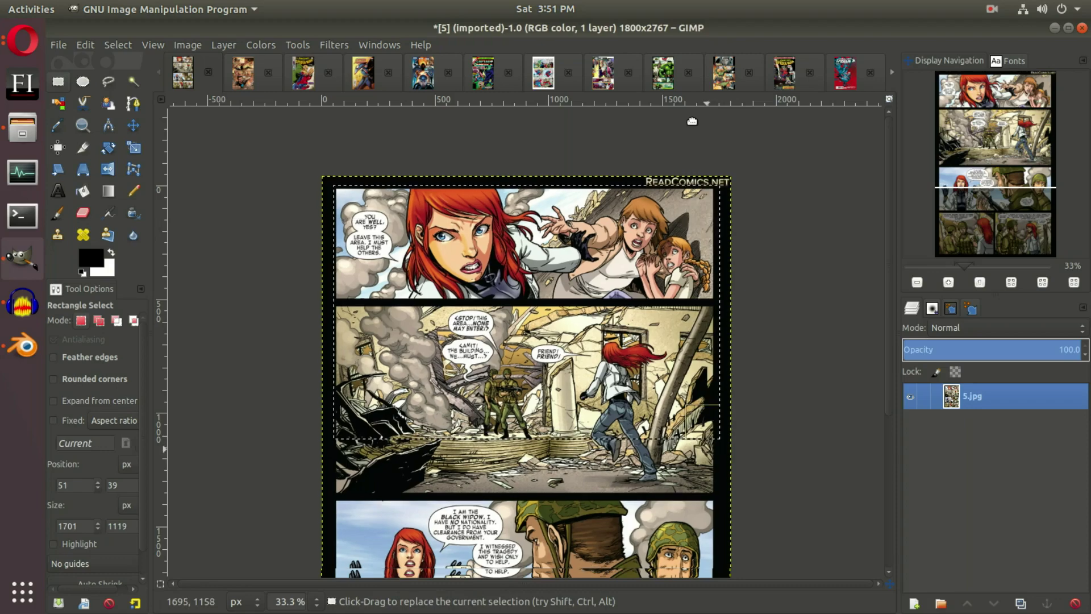
scroll(711, 421, "down", 5)
scroll(711, 422, "up", 5)
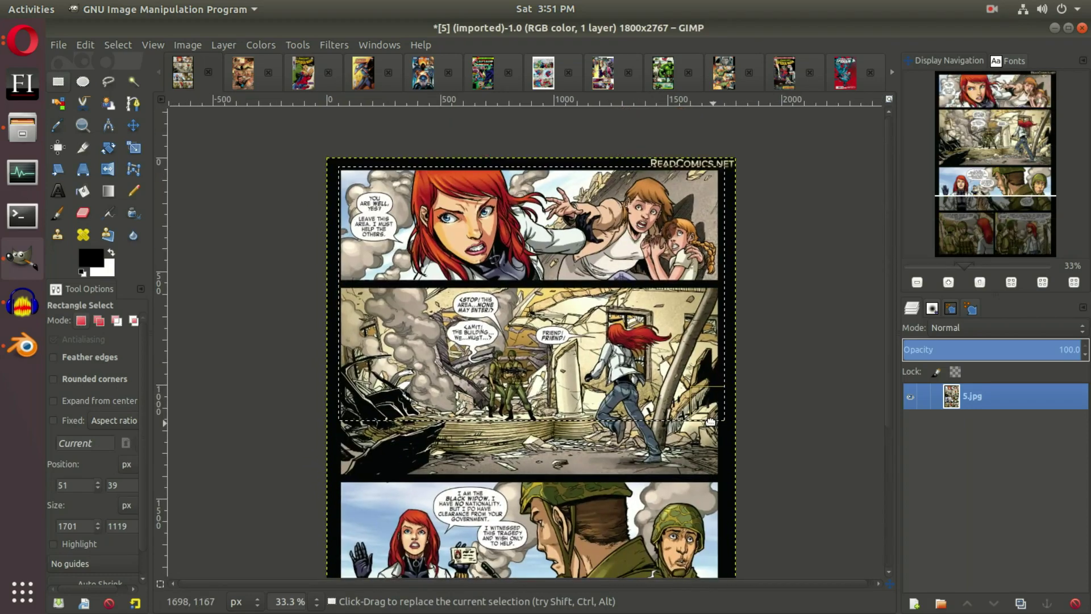
scroll(615, 253, "up", 1, "ctrl")
scroll(613, 253, "down", 1, "ctrl")
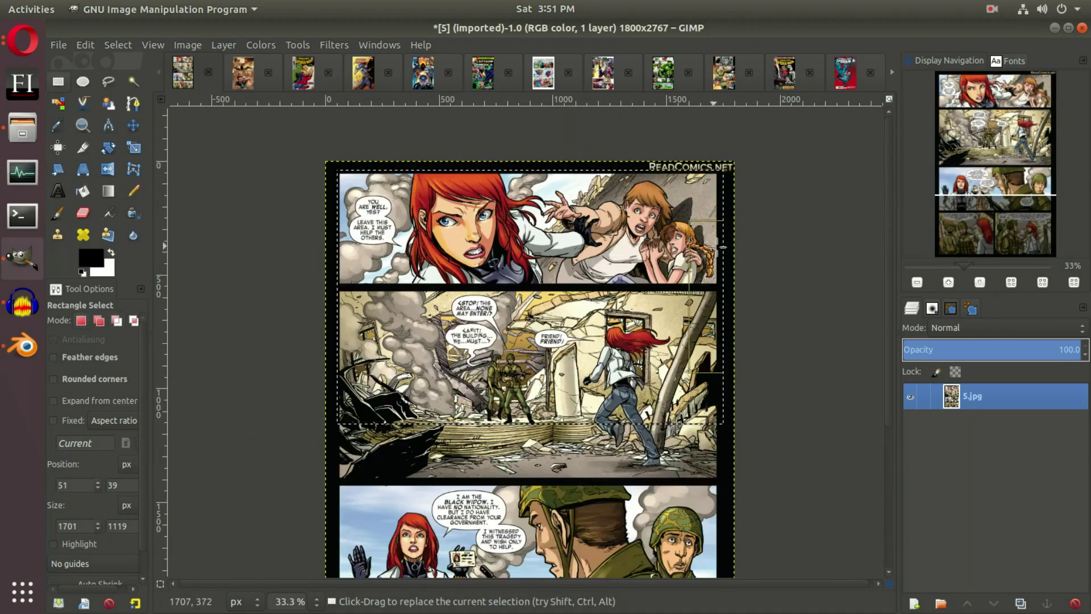
Step: Shrink the rectangular selection to about 1695 × 921 px
left_click_drag(712, 248, 711, 248)
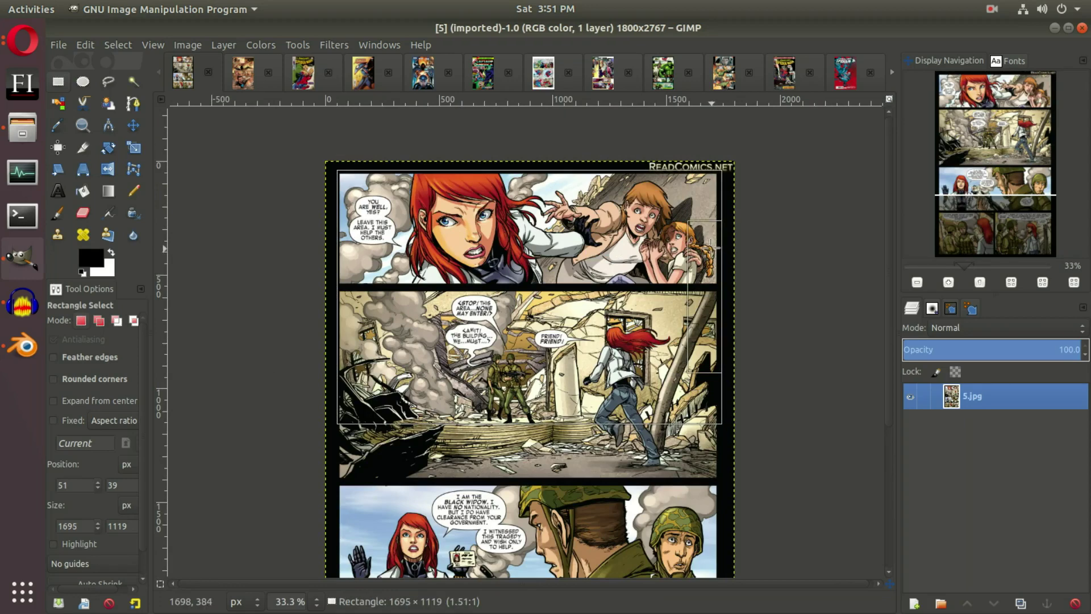
left_click(712, 248)
left_click_drag(550, 406, 581, 359)
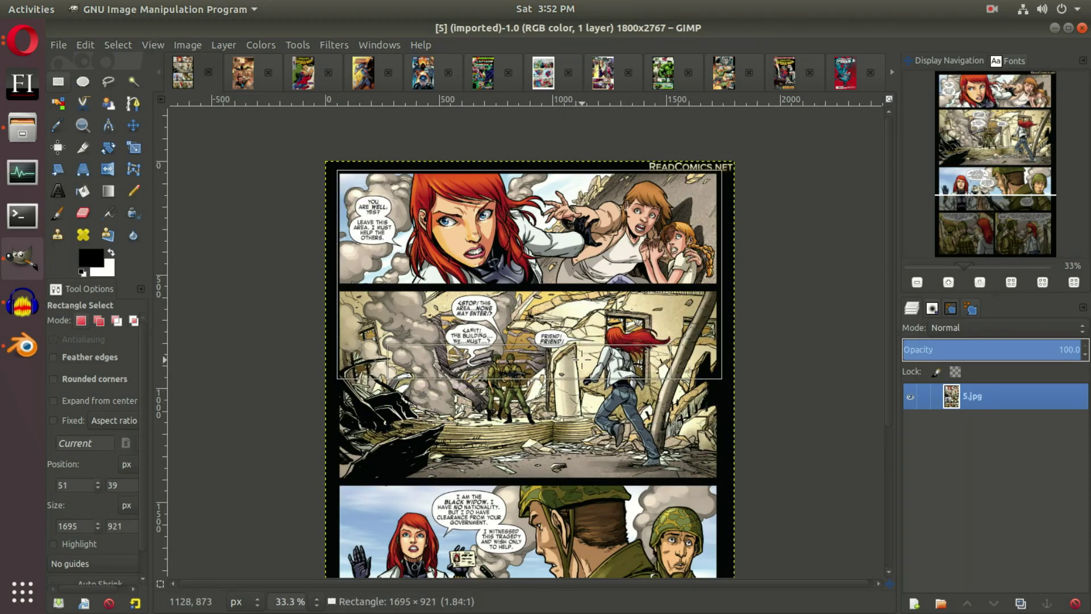
left_click(581, 359)
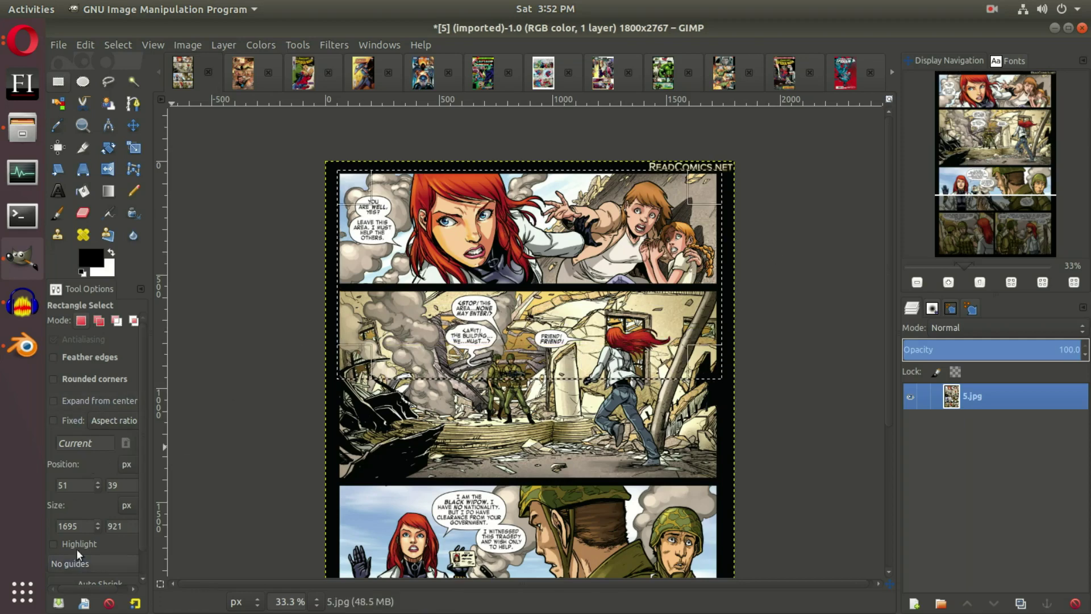
Step: Widen the tool options, set the selection size to 1280 × 720 px, and fix its aspect ratio
left_click_drag(153, 430, 188, 431)
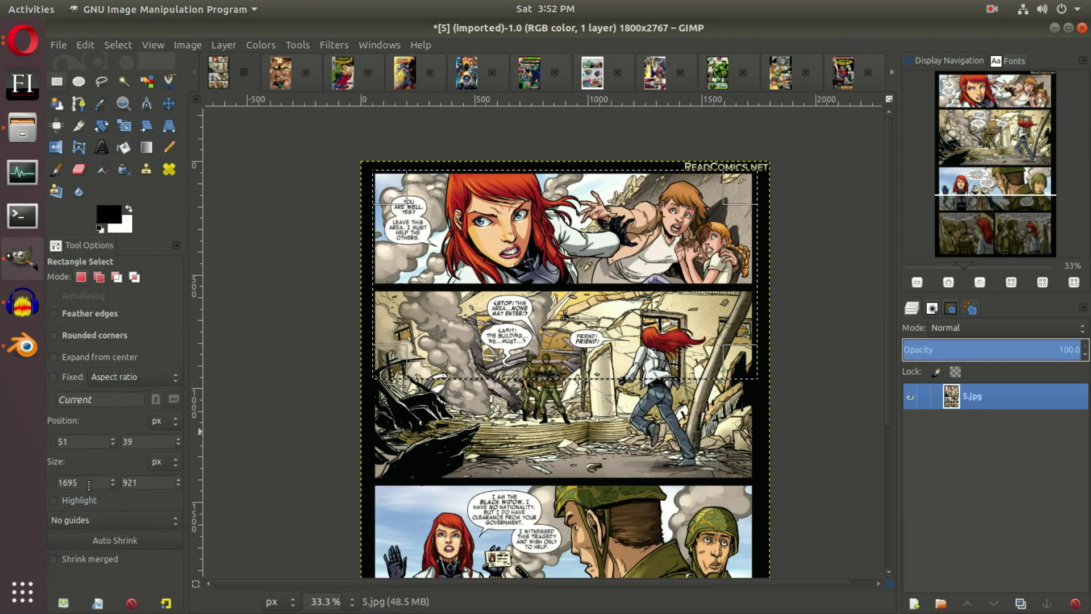
type("1280")
type("7")
type("20")
left_click(66, 376)
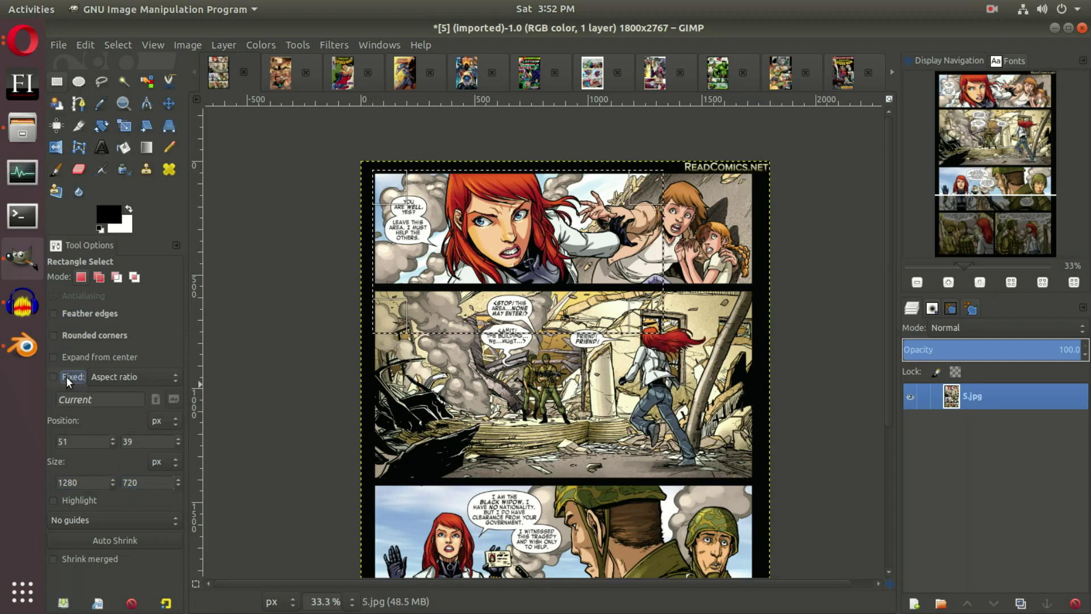
Step: Enlarge the selection proportionally to about 1680 × 945 px and crop the image to it
left_click_drag(655, 316, 697, 369)
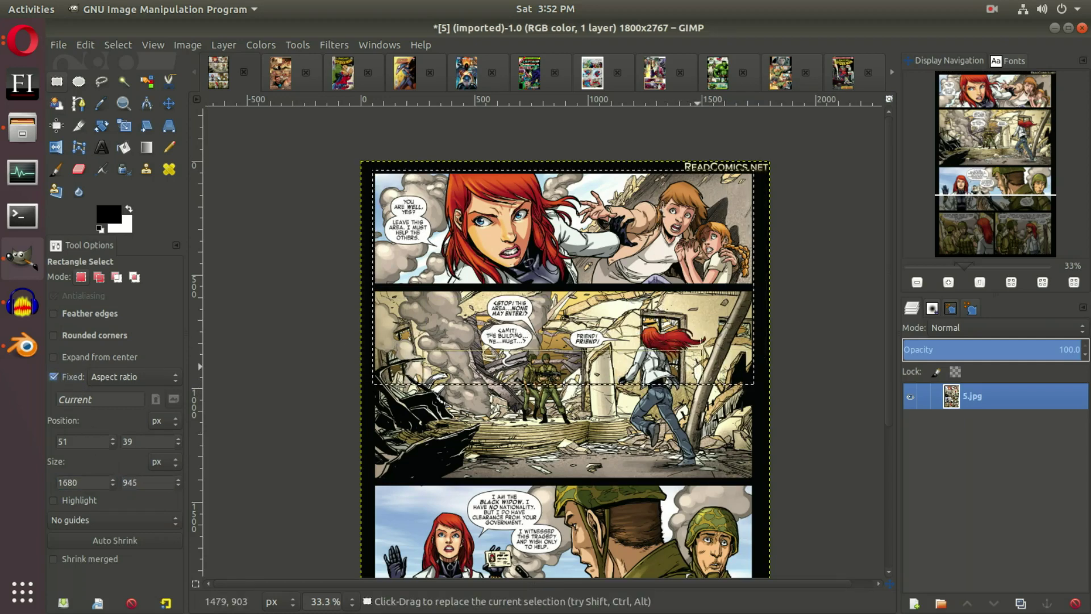
left_click(186, 45)
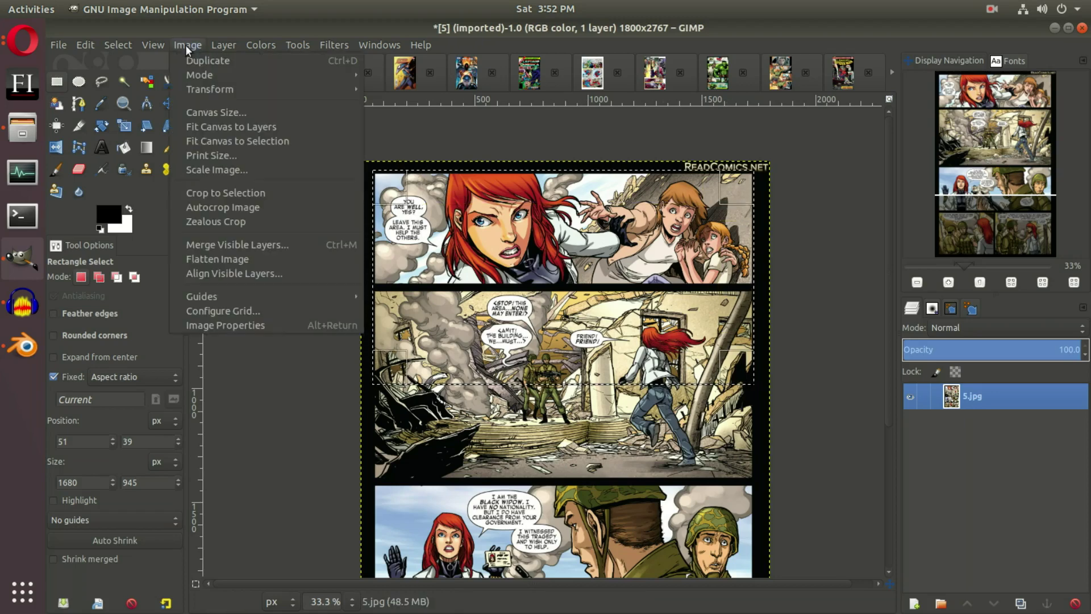
left_click(248, 191)
Step: Clear the selection and export the cropped image to the Comics folder as 5-.jpg
left_click(118, 45)
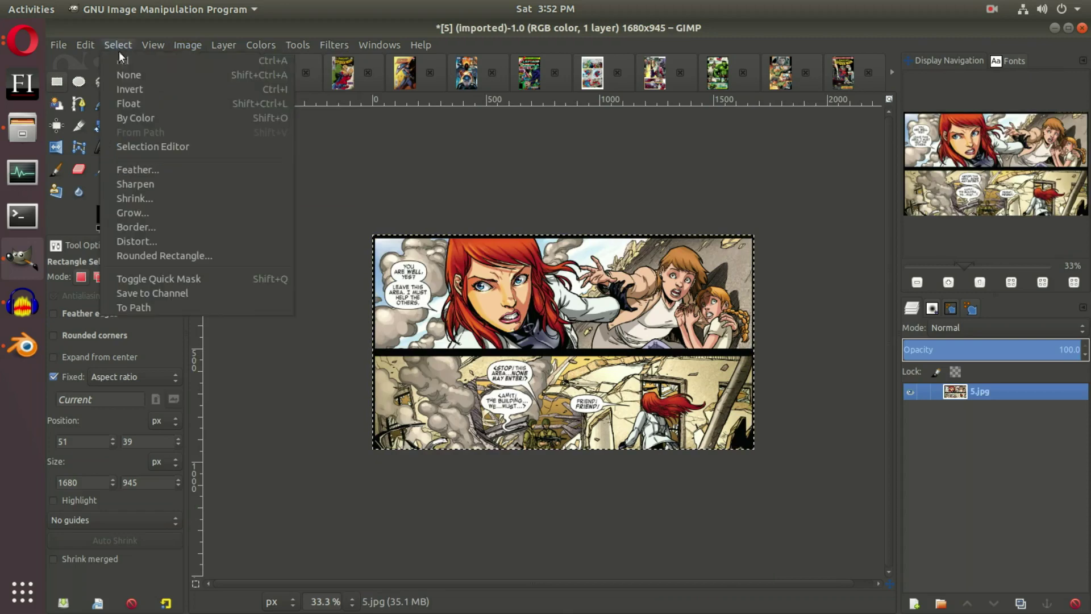
left_click(179, 75)
left_click(59, 45)
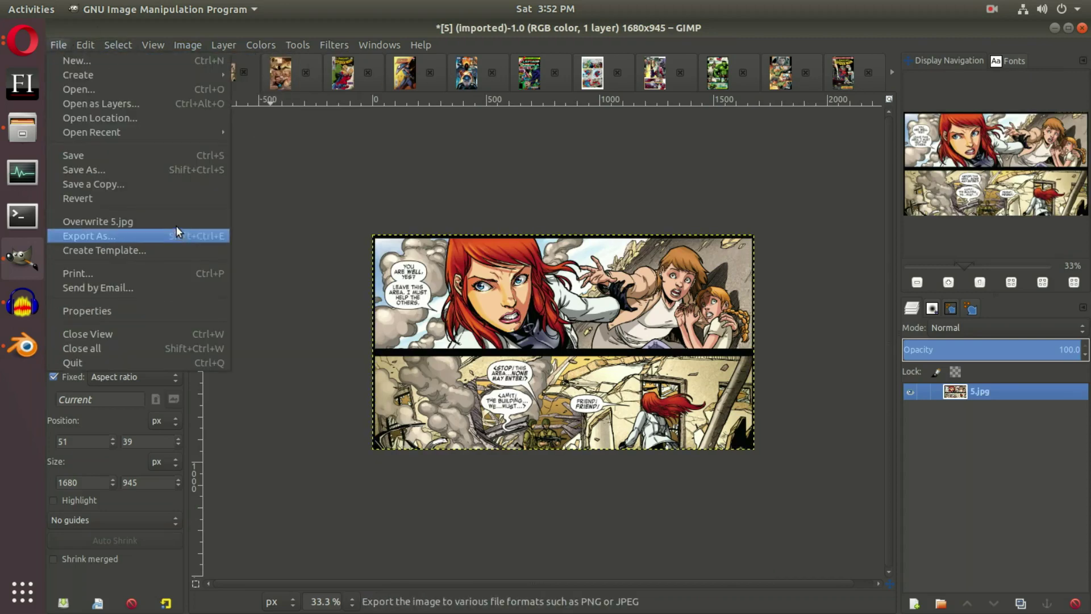
left_click(182, 237)
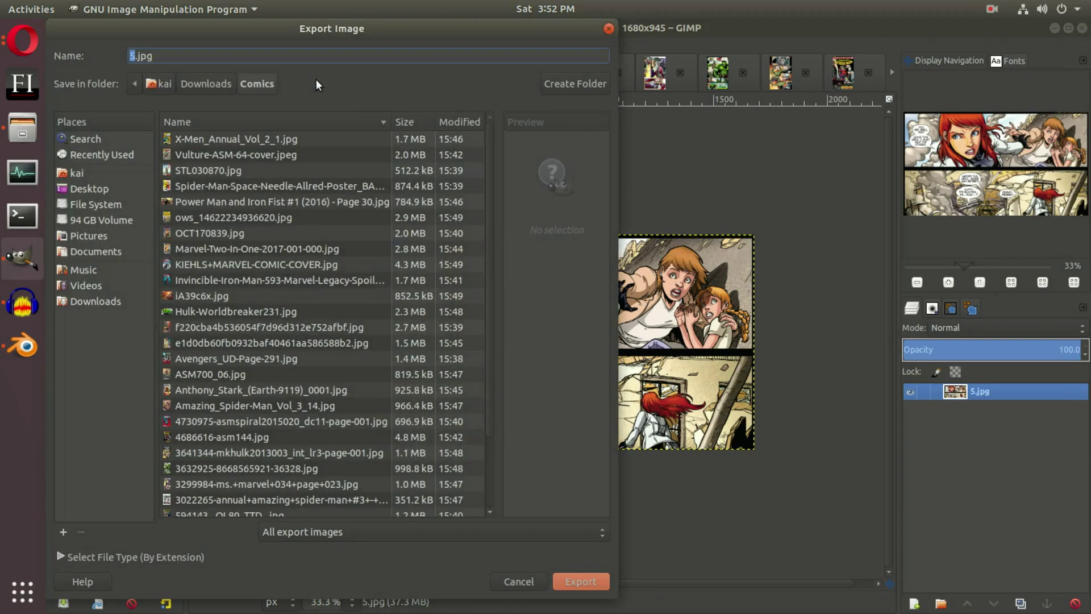
key("Right")
key("Return")
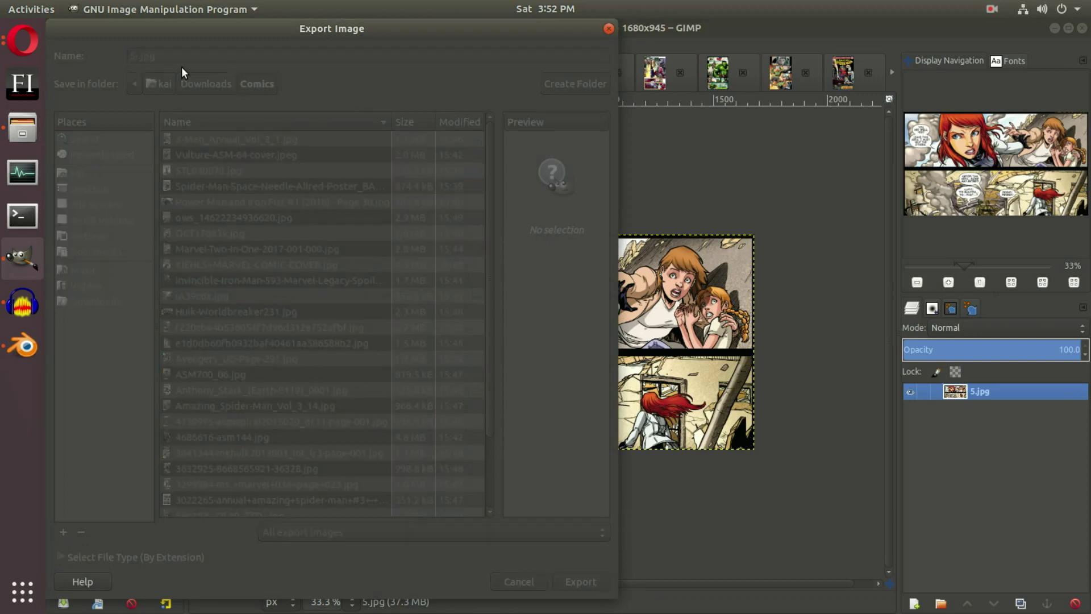
key("Return")
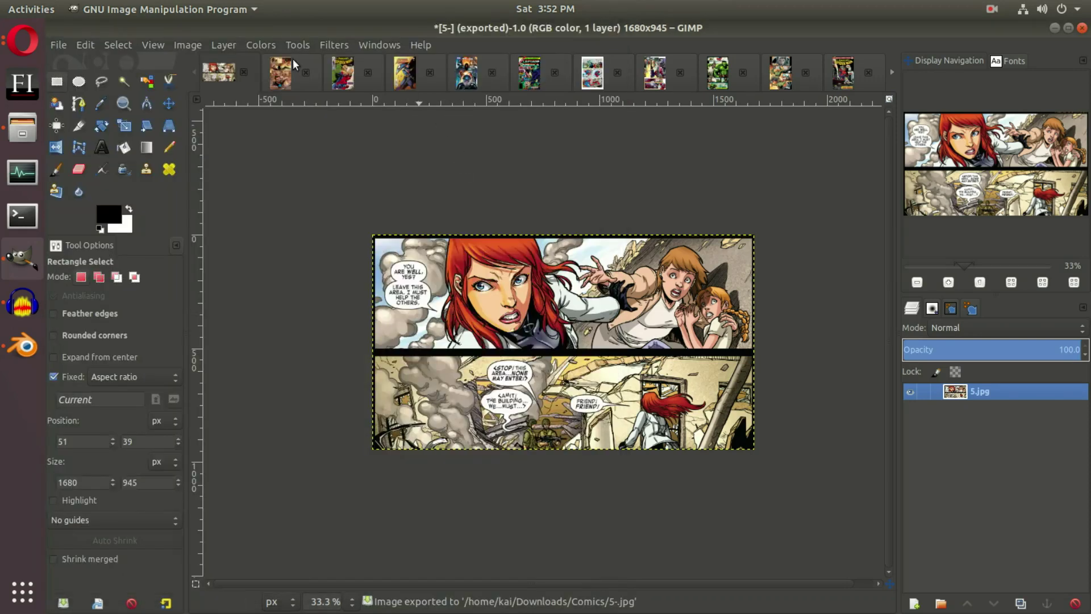
Step: Close the exported comic image, discarding its changes
left_click(271, 73)
left_click(245, 76)
left_click(490, 412)
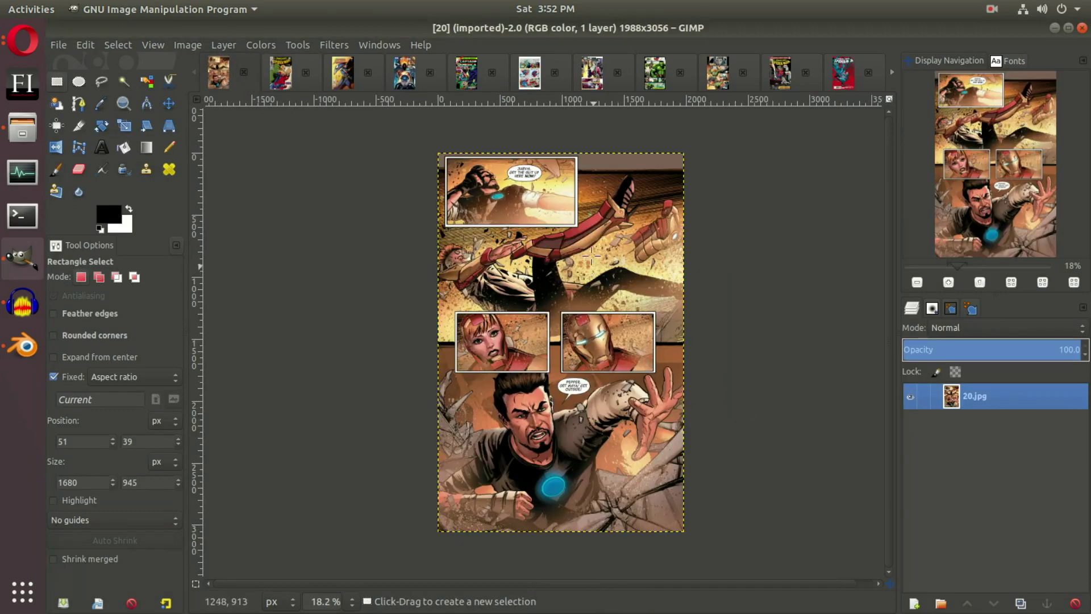
Step: Select an area of about 1915 × 1077 px around the man in the lowest panel of 20.jpg, at about 18, 1830
scroll(561, 323, "up", 3, "ctrl")
middle_click_drag(594, 478, 539, 212)
scroll(563, 341, "down", 1, "ctrl")
left_click_drag(314, 176, 681, 421)
left_click_drag(637, 310, 626, 344)
middle_click_drag(601, 198, 612, 246)
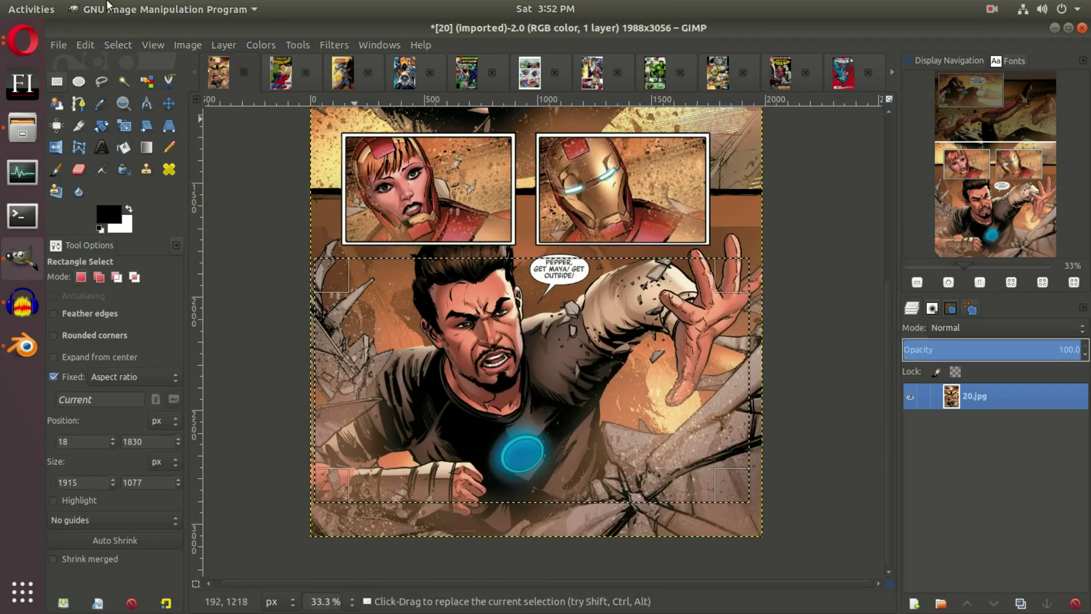
Step: Crop the 20.jpg image to the selection and export it to the Comics folder as 20-.jpg
left_click(188, 45)
left_click(261, 194)
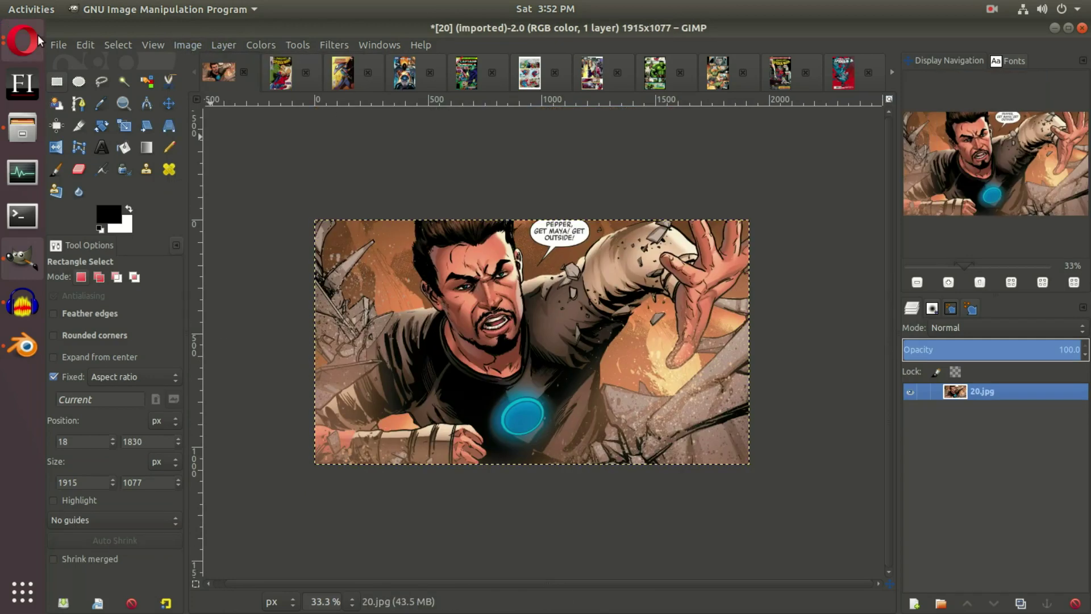
left_click(58, 45)
key("Right")
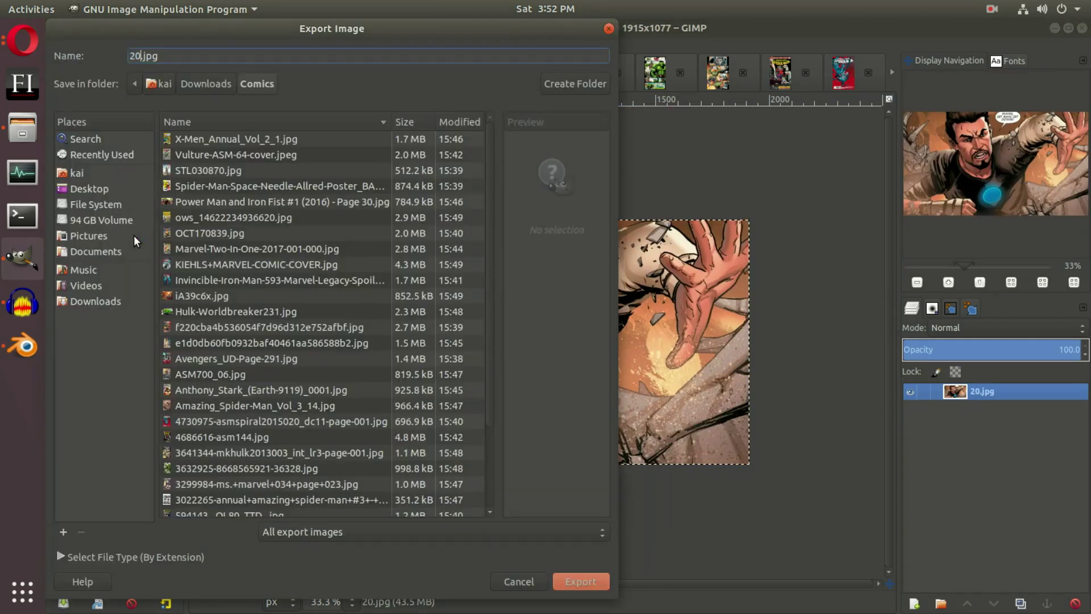
key("Return")
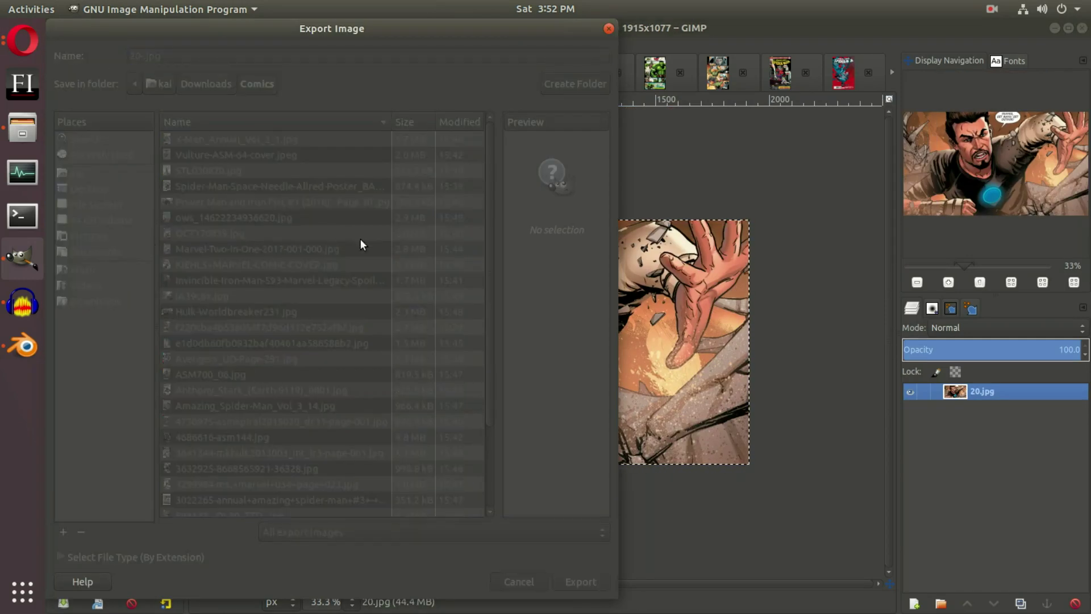
key("Return")
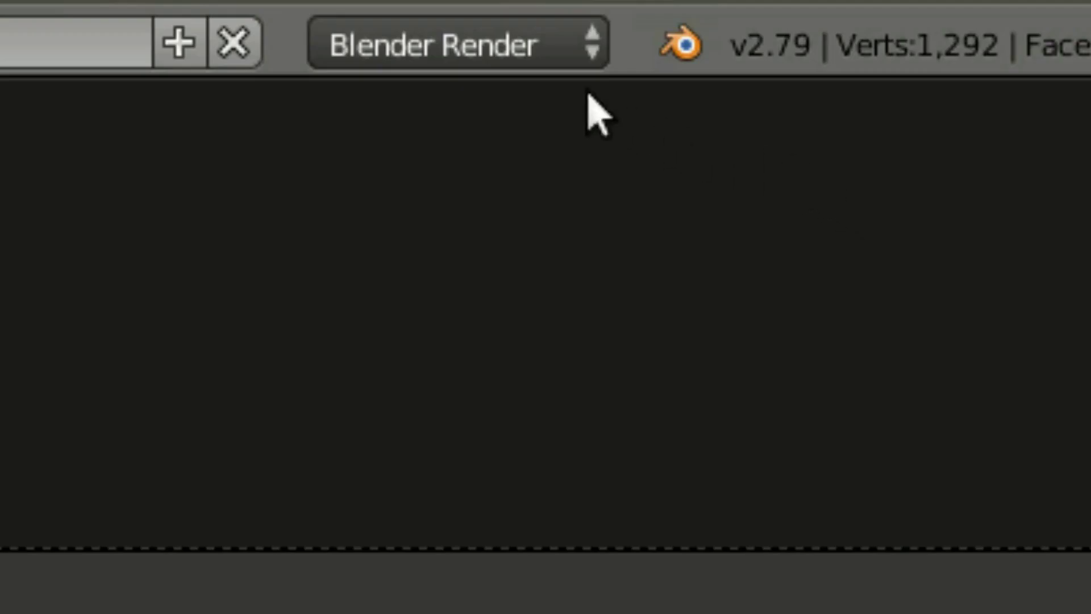
Step: Switch to Blender and set the render engine to Cycles Render
left_click(507, 54)
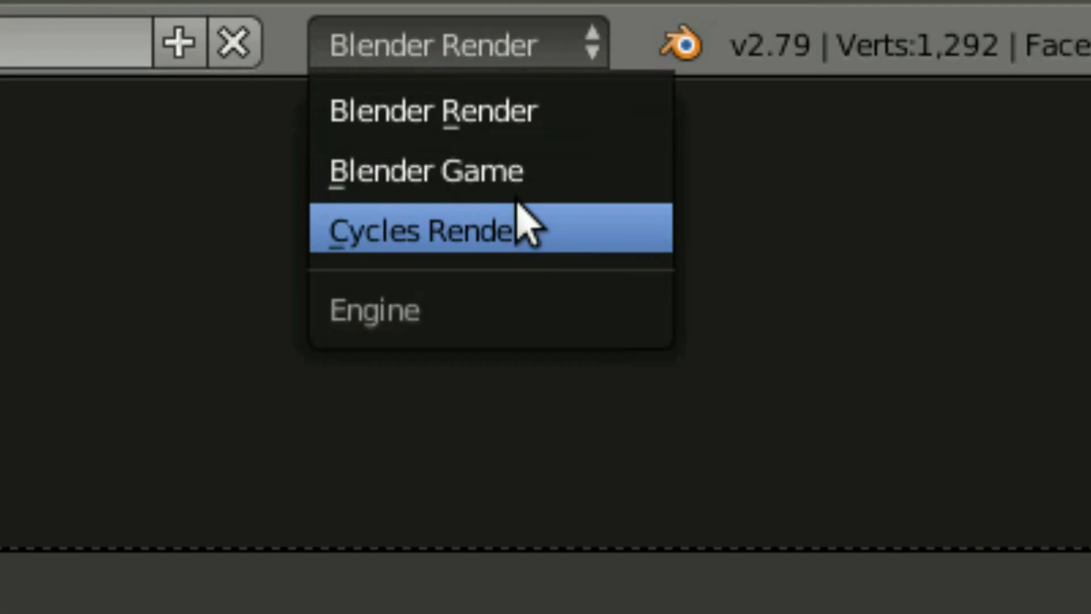
left_click(517, 204)
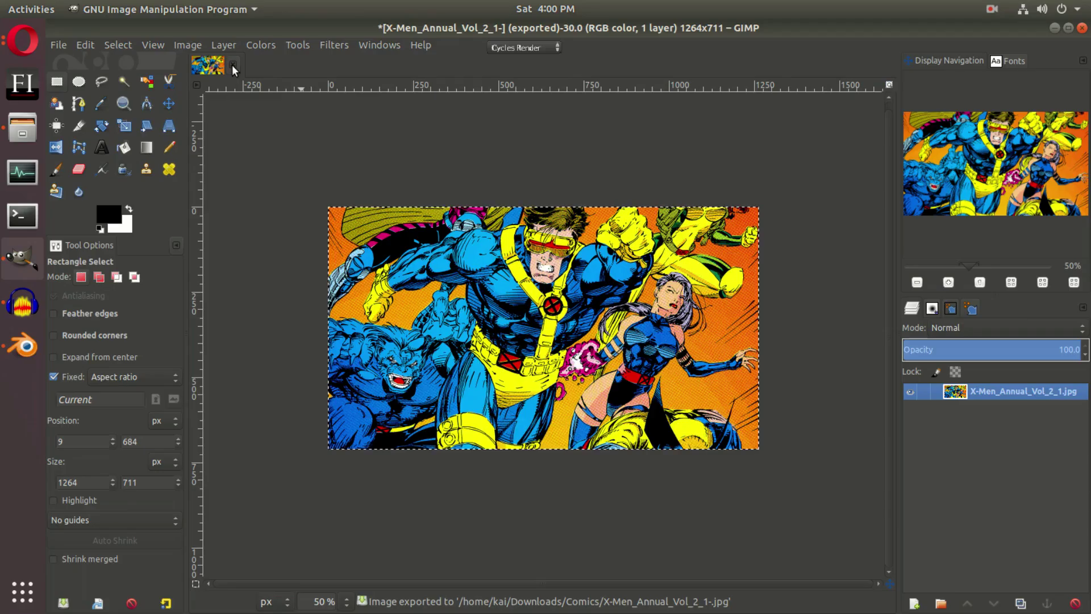
Step: Close the exported X-Men image in GIMP, discarding its changes, and return to Blender
left_click(233, 64)
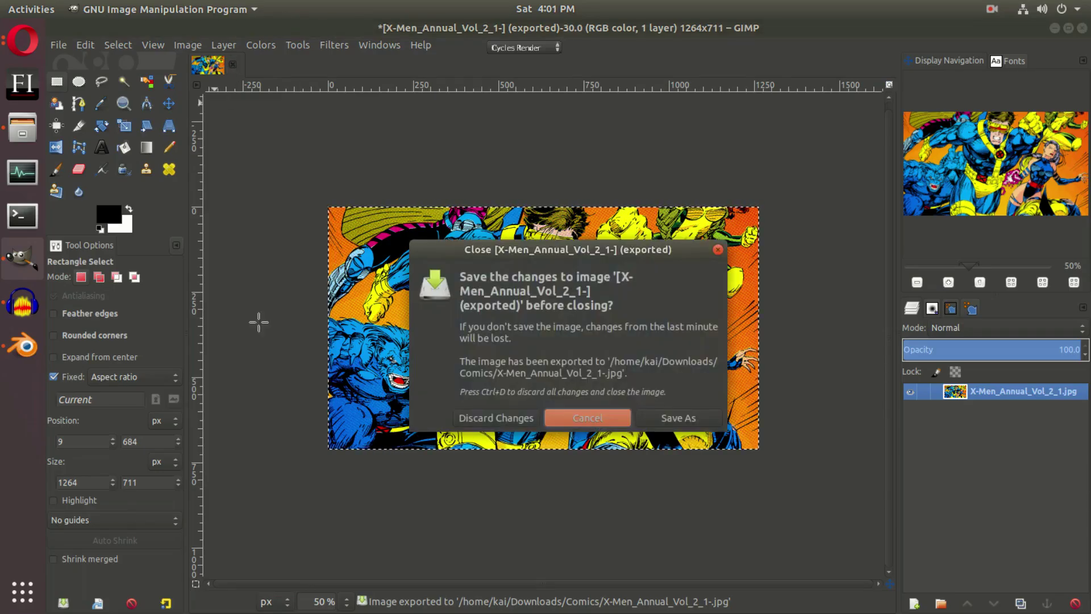
left_click(496, 418)
left_click(23, 345)
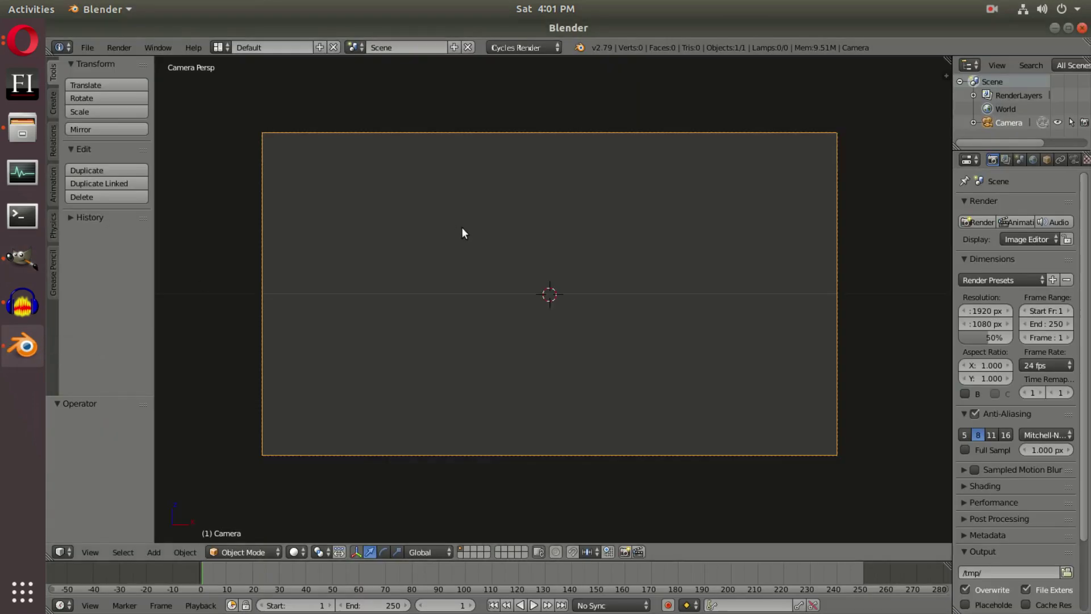
middle_click_drag(672, 286, 621, 302)
key("KP_1")
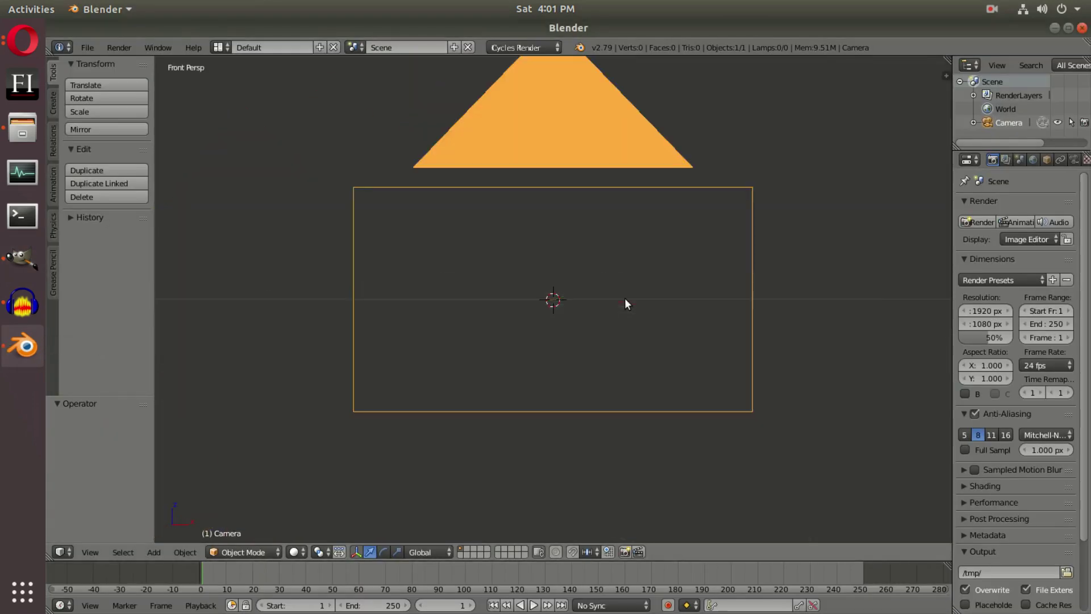
key("KP_0")
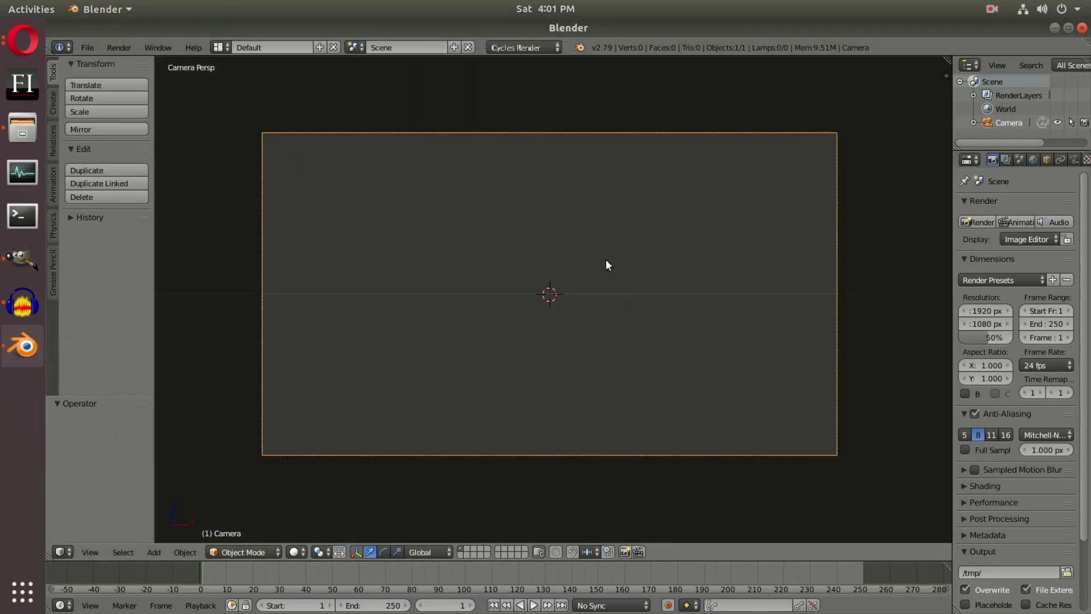
Step: Start an Images as Planes import and browse to the Downloads/Comics folder
key("shift+a")
mouse_move(508, 99)
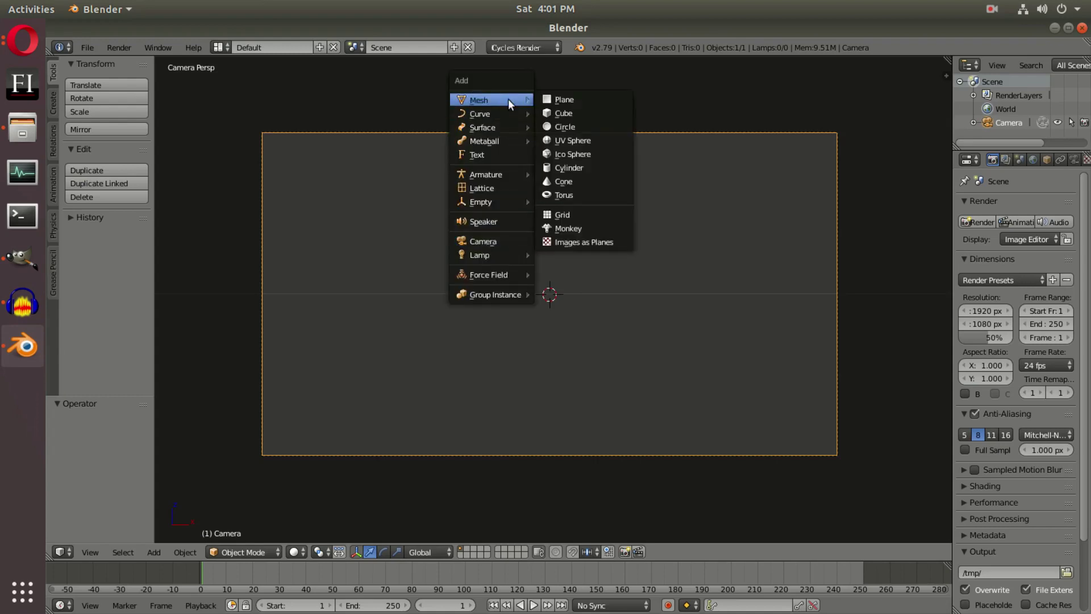
left_click(571, 240)
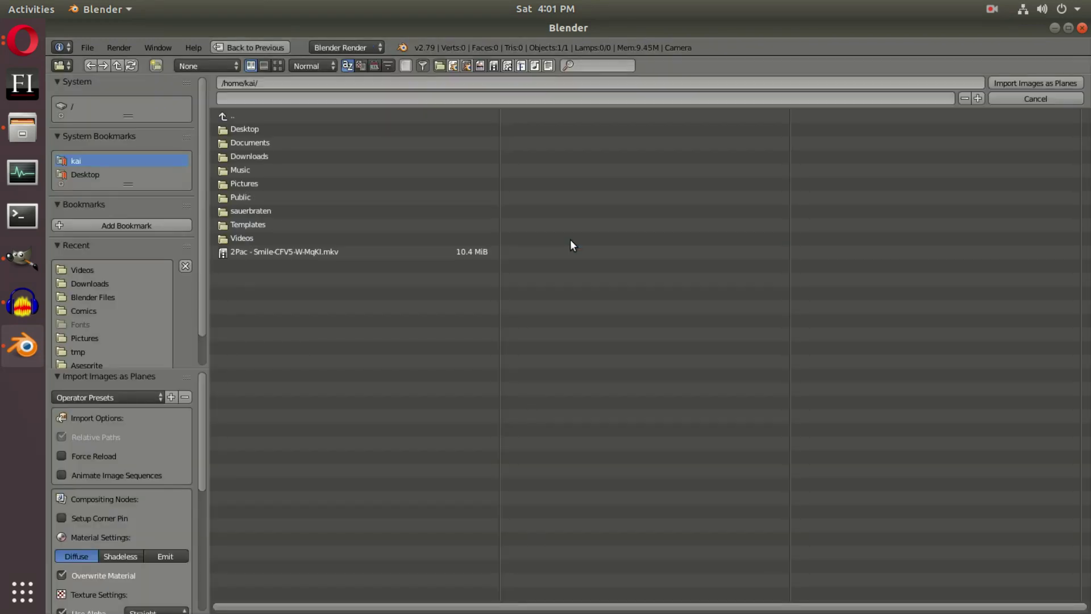
left_click(101, 299)
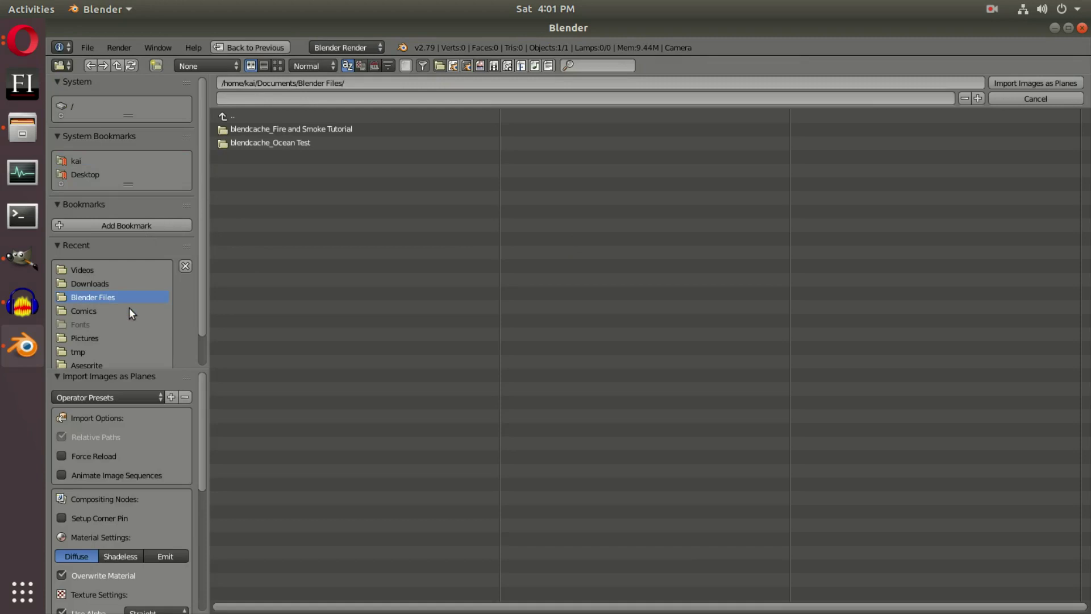
left_click(125, 282)
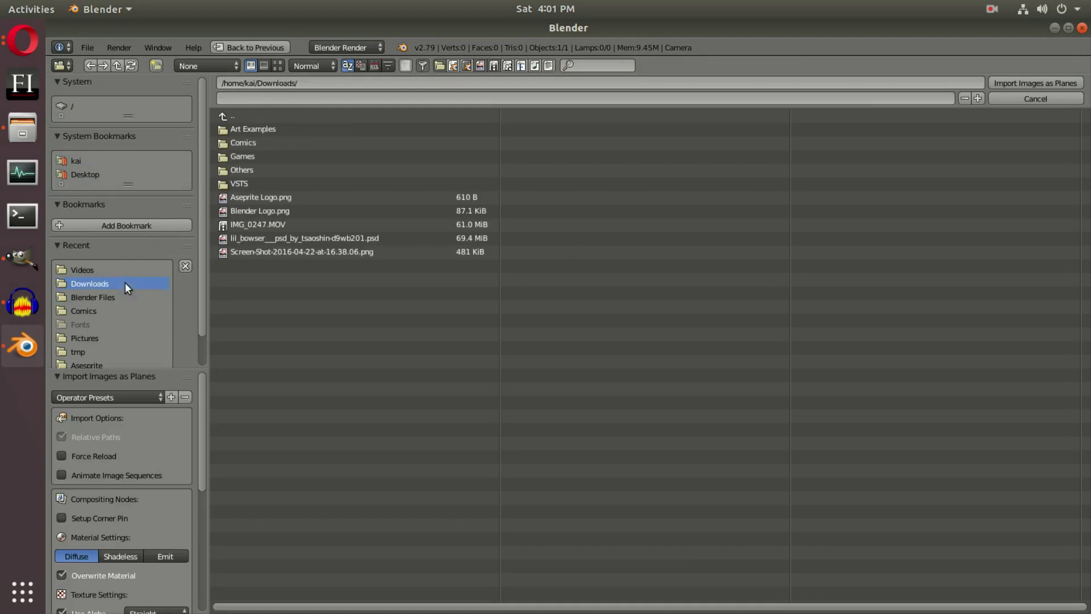
left_click(278, 142)
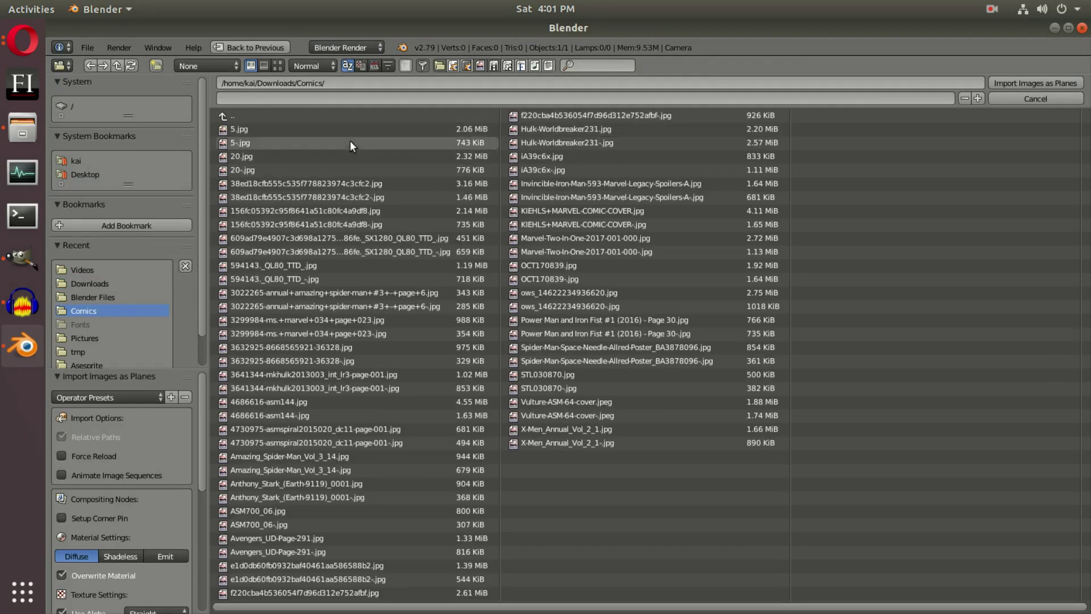
Step: Show the Comics folder's files as thumbnails, sorted alphabetically
left_click(369, 65)
left_click(278, 67)
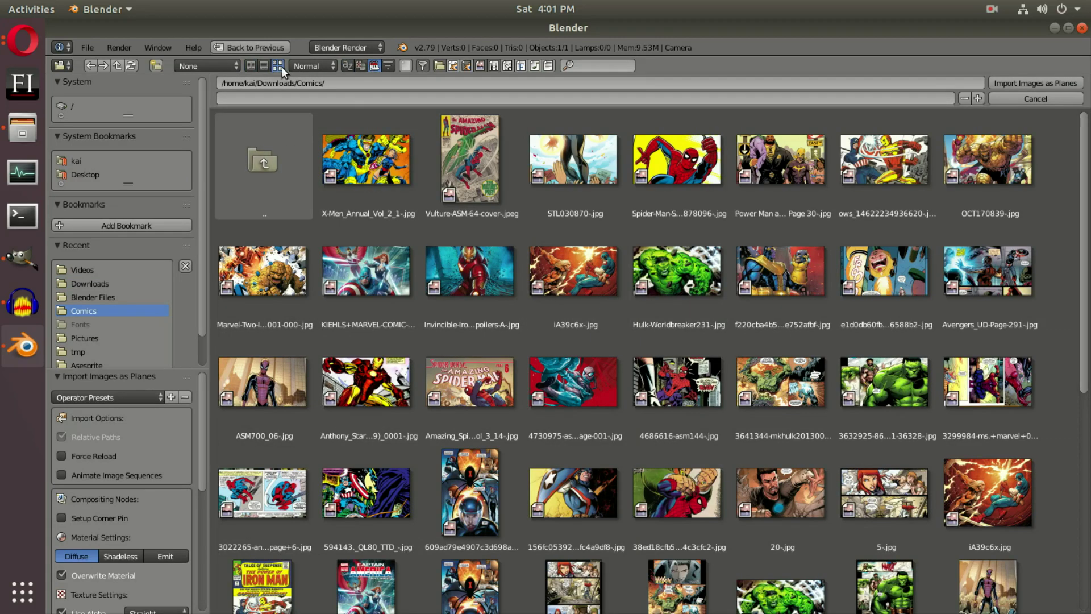
left_click(349, 64)
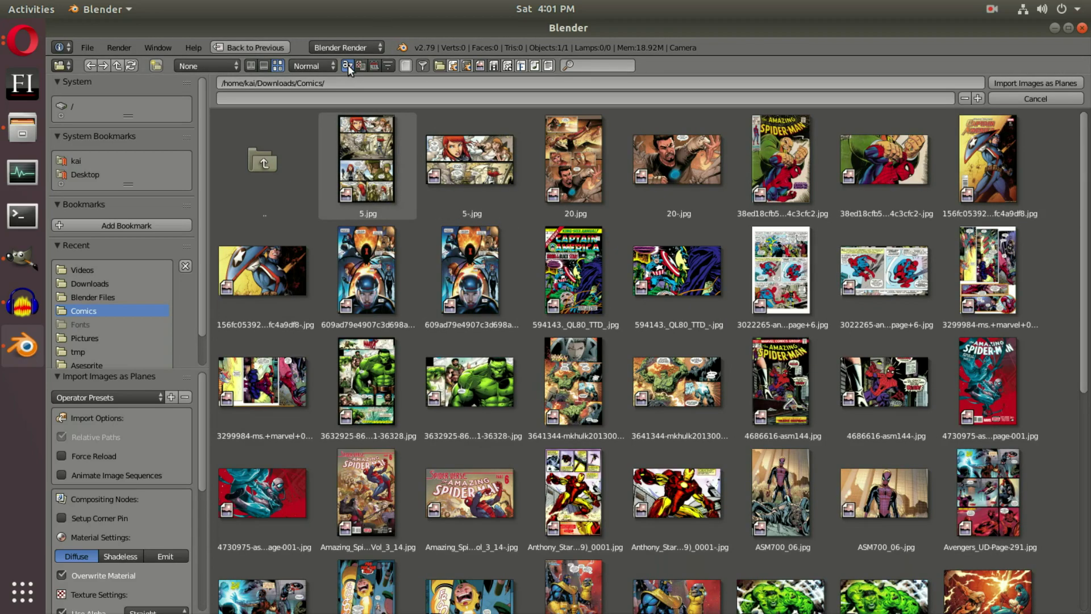
Step: Select the cropped comic images 5-.jpg and 20-.jpg plus the cropped versions of the 38ed18 and 156fc0 files
left_click(455, 162)
left_click(681, 176, "ctrl")
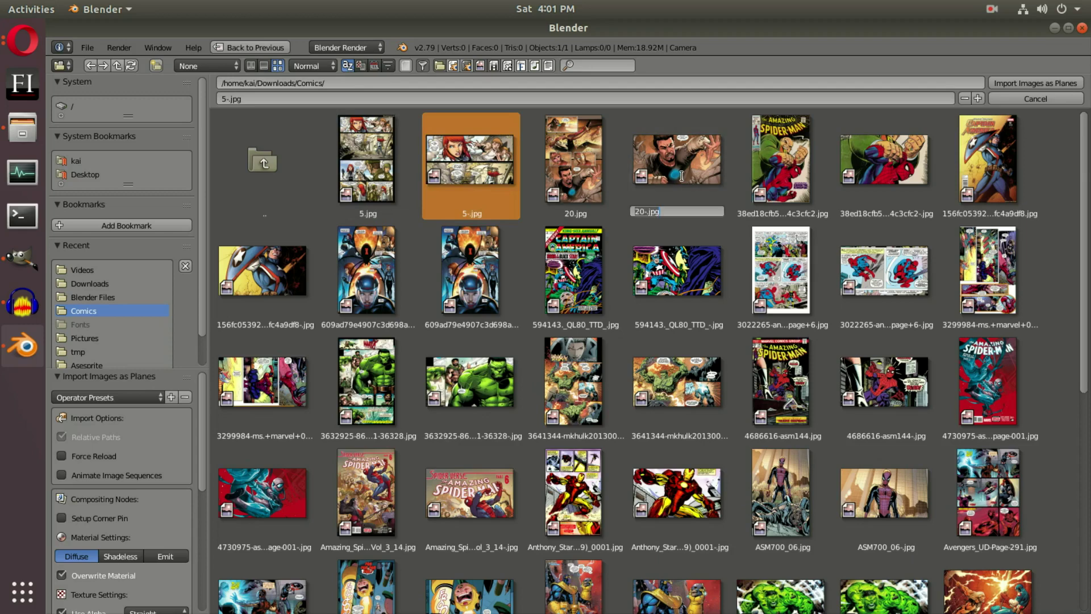
key("Escape")
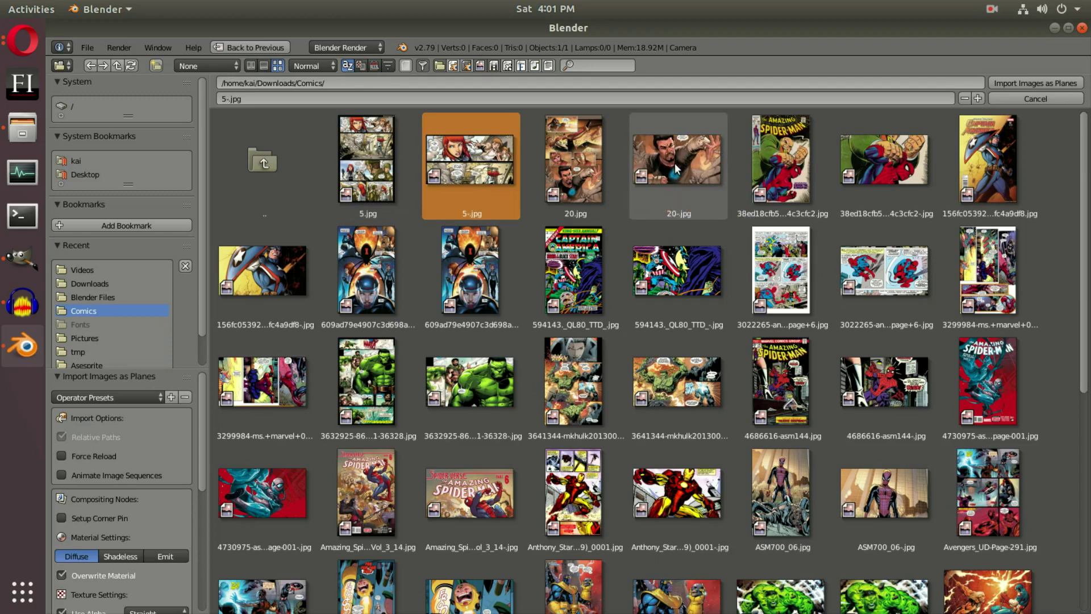
left_click(680, 157, "shift")
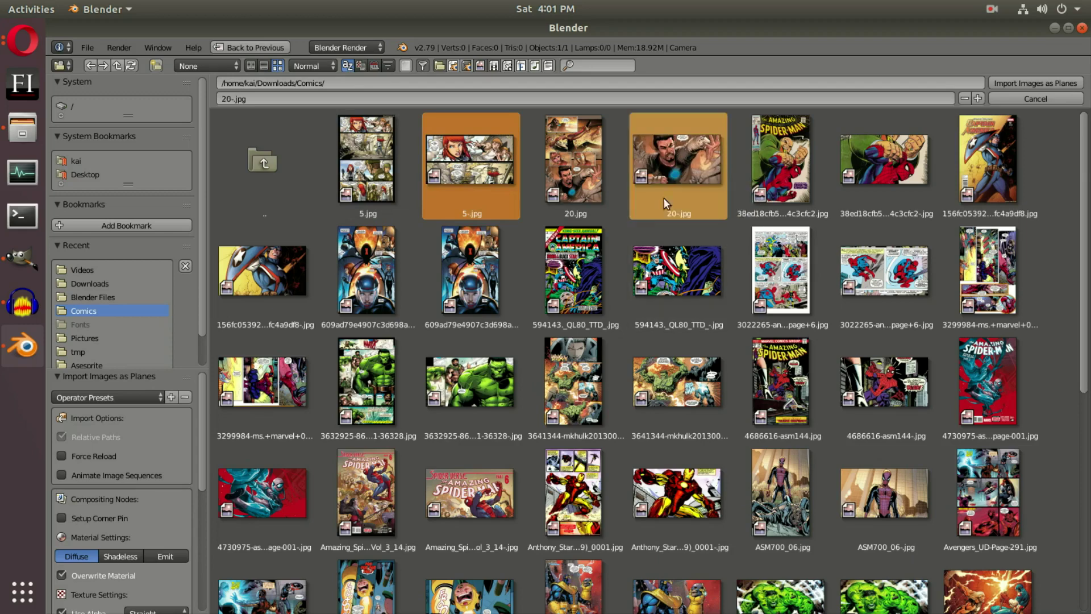
left_click(885, 167, "shift")
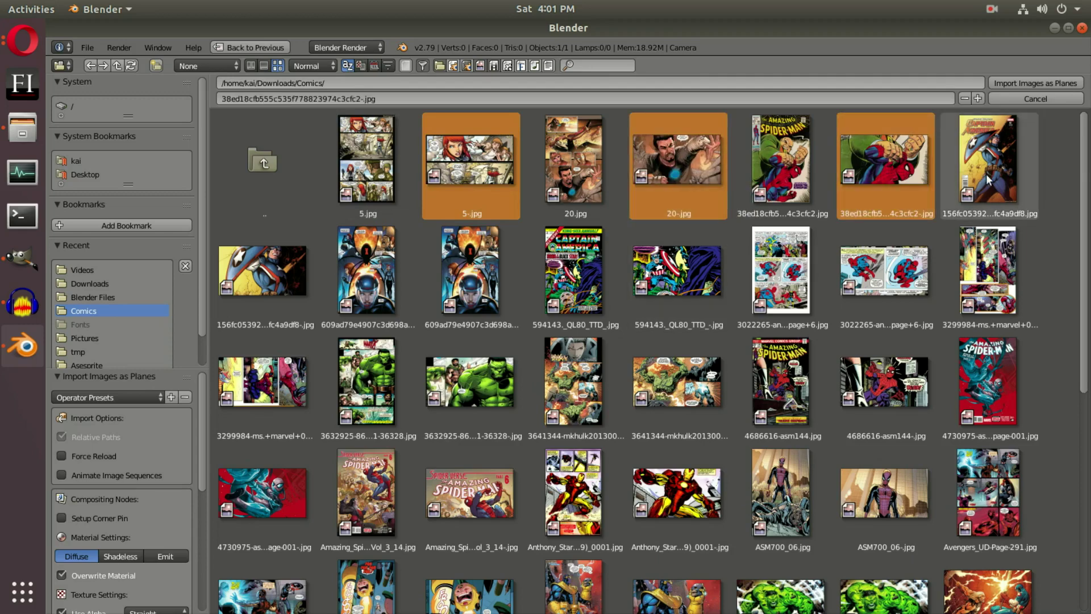
left_click(278, 280, "shift")
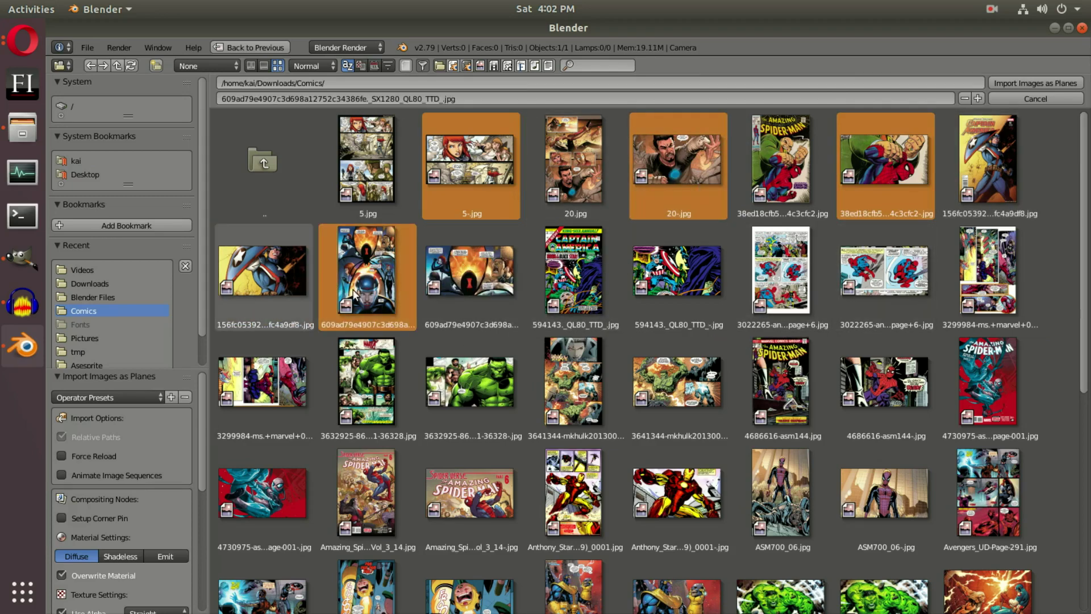
Step: Add the cropped images from the 609ad7 file through 4686616-asm144-.jpg to the selection, leaving out the uncropped originals
left_click(333, 291, "shift")
left_click(270, 290, "shift")
left_click(471, 271, "shift")
left_click(678, 272, "shift")
left_click(885, 272, "shift")
left_click(277, 366, "shift")
left_click(490, 389, "shift")
left_click(674, 391, "shift")
left_click(868, 393, "shift")
Step: Add the cropped images from 4730975-asmspiral2015020_dc11-page-001-.jpg through Hulk-Worldbreaker231-.jpg to the selection
scroll(868, 393, "down", 3)
left_click(264, 491, "shift")
left_click(458, 420, "shift")
left_click(676, 412, "shift")
left_click(885, 412, "shift")
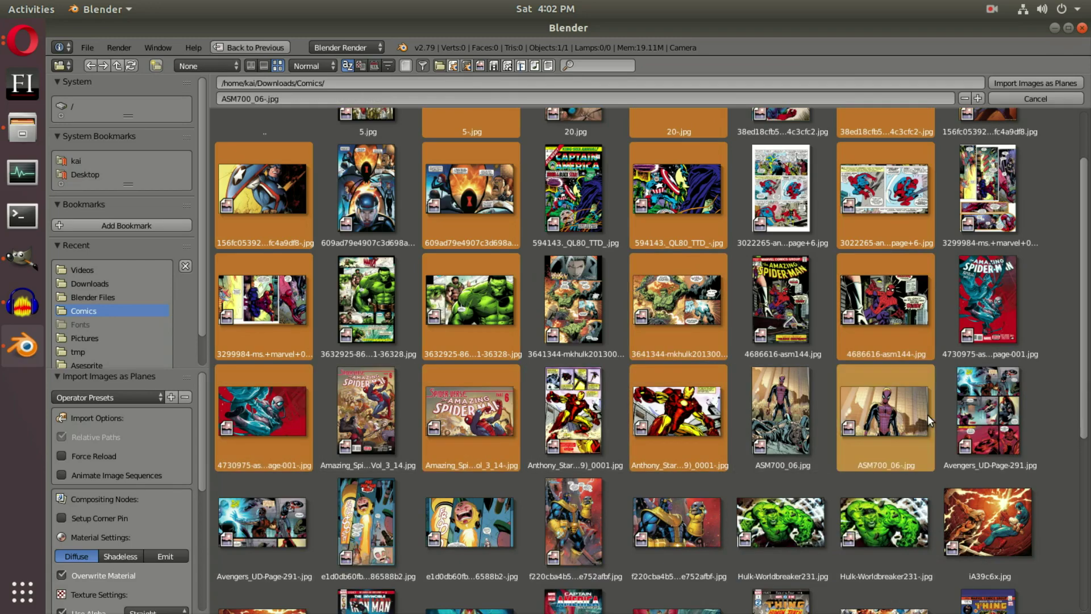
scroll(294, 401, "down", 3)
left_click(293, 401, "shift")
left_click(471, 392, "shift")
left_click(677, 392, "shift")
left_click(875, 398, "shift")
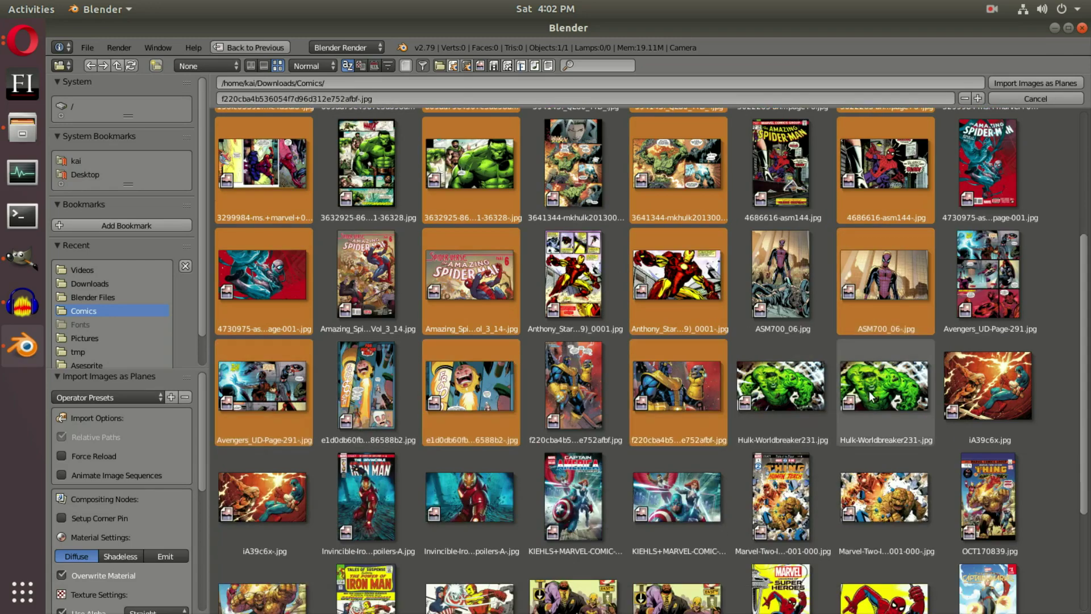
Step: Add the remaining cropped images, from iA39c6x-.jpg through X-Men_Annual_Vol_2_1-.jpg, to the selection
scroll(872, 397, "down", 1)
scroll(871, 397, "down", 4)
left_click(264, 330, "shift")
left_click(488, 338, "shift")
left_click(714, 336, "shift")
left_click(885, 330, "shift")
left_click(885, 437, "shift")
left_click(676, 438, "shift")
left_click(455, 435, "shift")
left_click(264, 437, "shift")
left_click(265, 545, "shift")
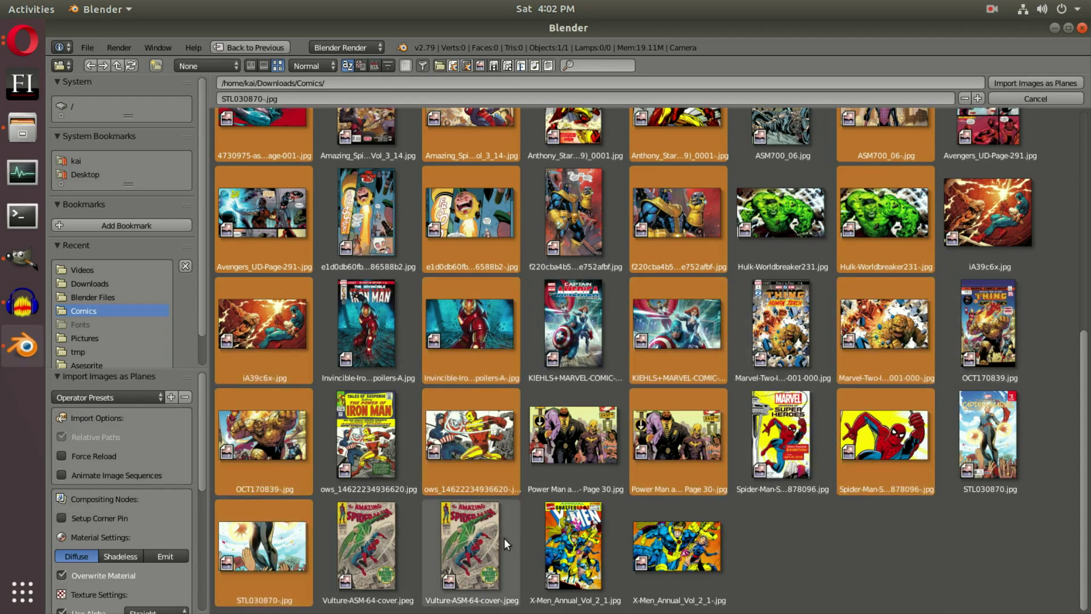
left_click(471, 545, "shift")
left_click(714, 549, "shift")
Step: Check the file selection and import the selected cropped comic images as planes
scroll(708, 431, "up", 10)
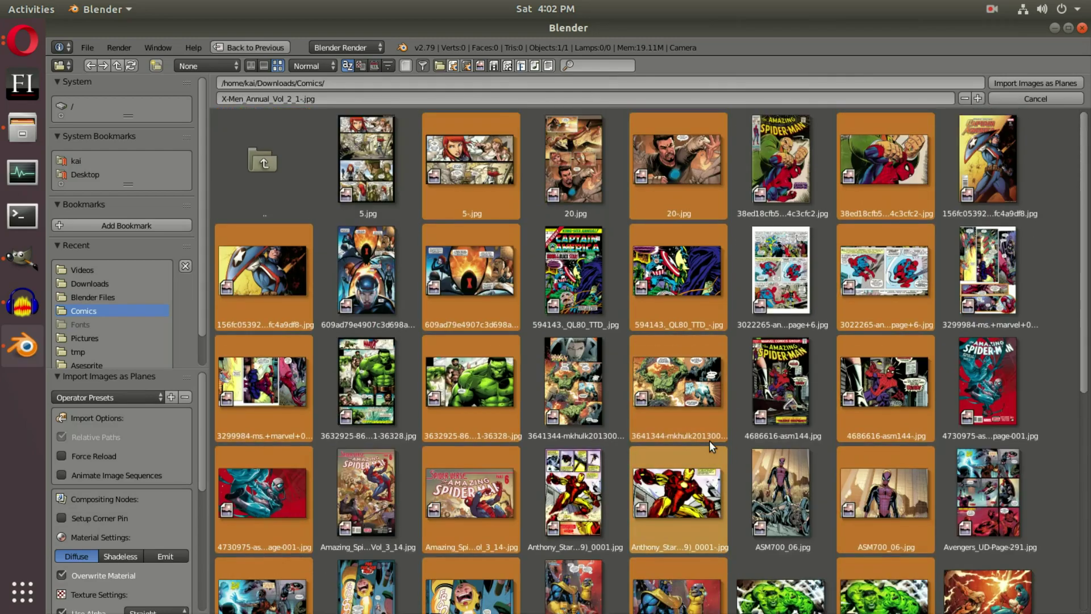
scroll(449, 262, "down", 8)
scroll(883, 275, "up", 5)
scroll(884, 274, "down", 4)
scroll(1024, 142, "up", 6)
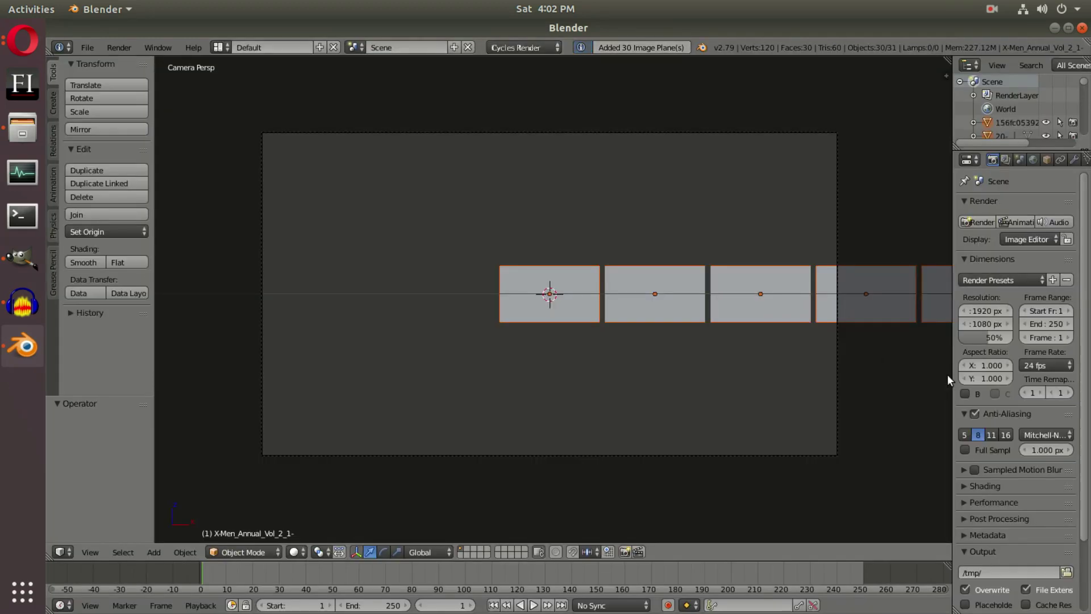
Step: Try to scale the whole row of imported planes in the camera view
scroll(546, 316, "up", 1)
scroll(640, 302, "down", 2)
scroll(645, 304, "up", 2)
scroll(657, 310, "down", 3)
scroll(697, 324, "down", 2)
scroll(699, 316, "up", 3)
key("s")
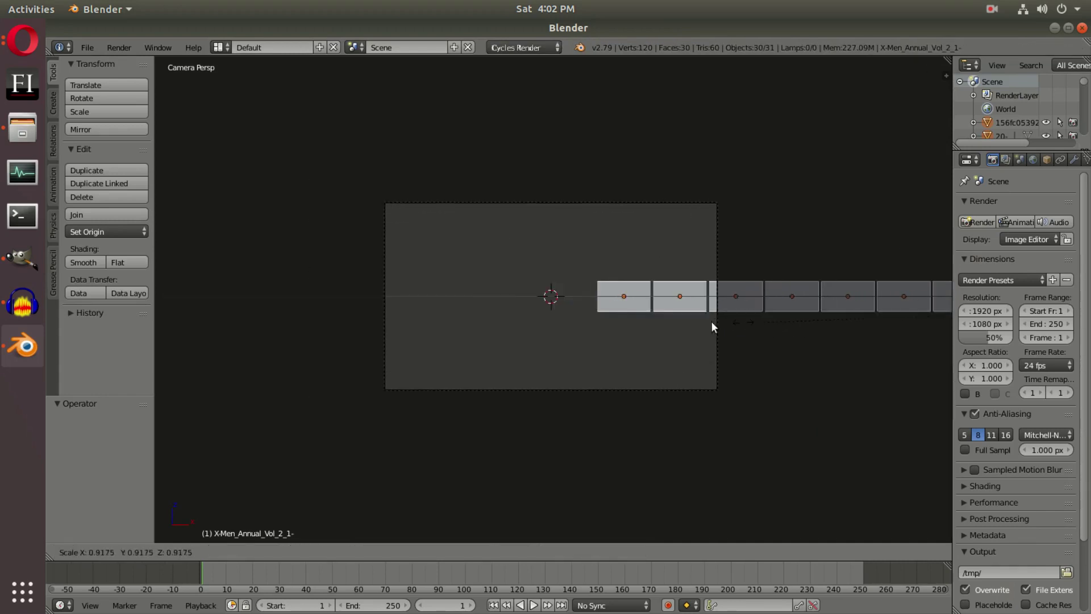
left_click(545, 343)
Step: Move the row of planes along the X axis so that it extends to both sides of the origin
middle_click_drag(667, 364, 915, 273)
left_click_drag(929, 293, 602, 297)
scroll(625, 332, "up", 5)
left_click_drag(688, 307, 671, 305)
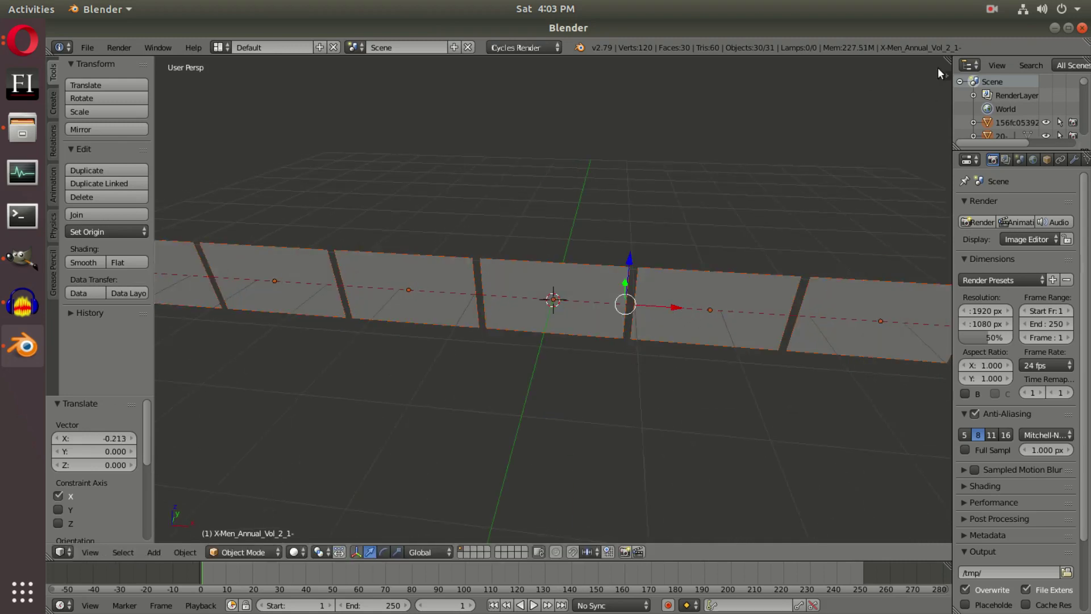
Step: Show the transform properties and set the X location of the X-Men_Annual_Vol_2_1- and Avengers_UD-Page-291- planes to 0
left_click_drag(947, 72, 938, 78)
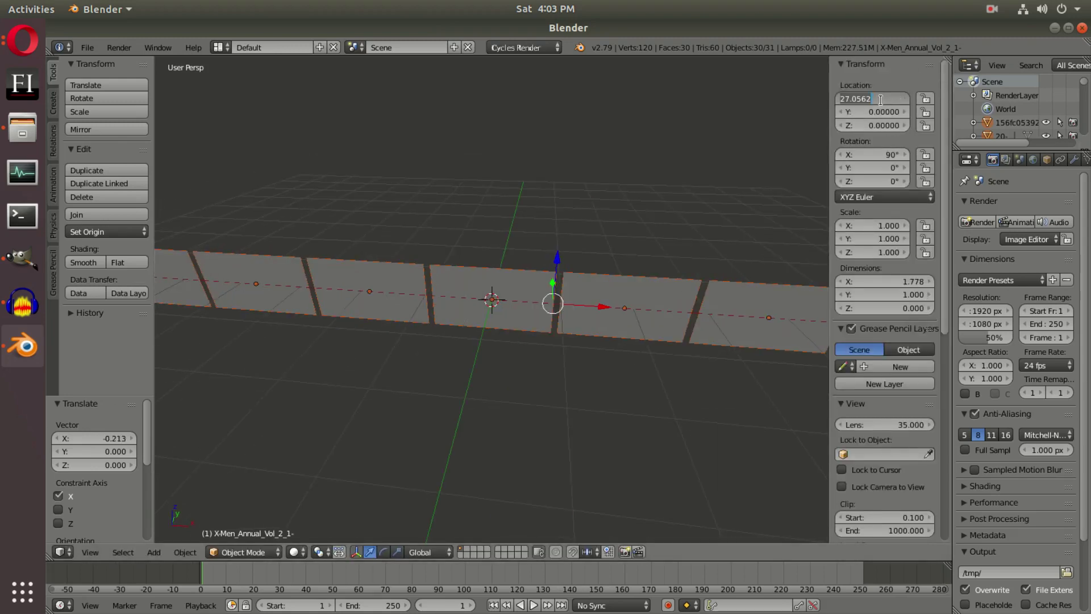
type("0")
key("Return")
scroll(608, 271, "down", 5)
right_click(551, 304)
key("alt+g")
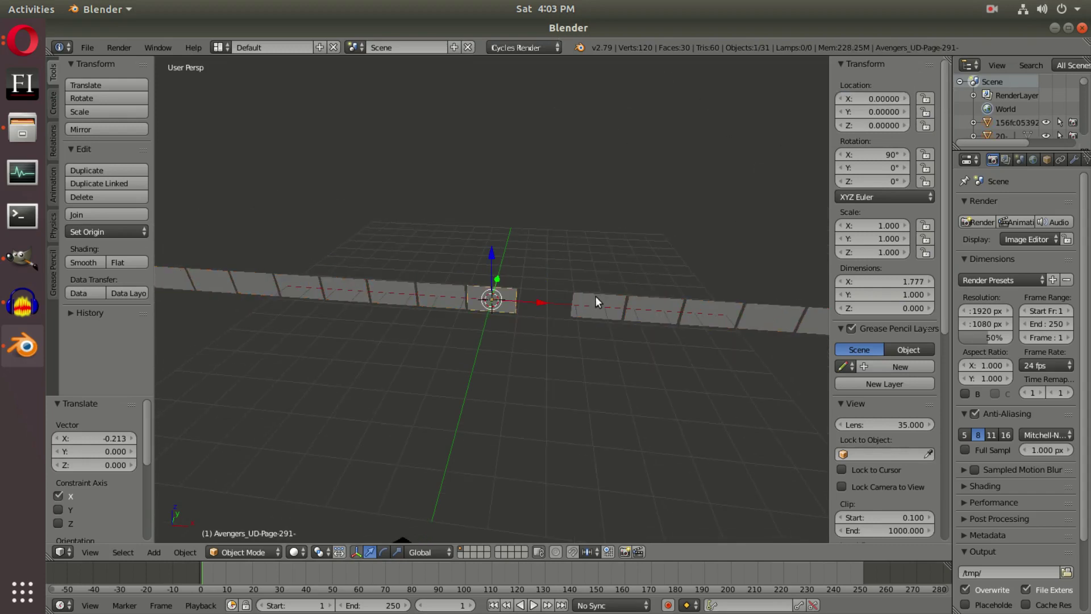
Step: Set the X location of the next two planes in the row, ending with the f220cba plane, to 0
right_click(596, 295)
left_click(872, 94)
type("0")
key("Return")
right_click(637, 309)
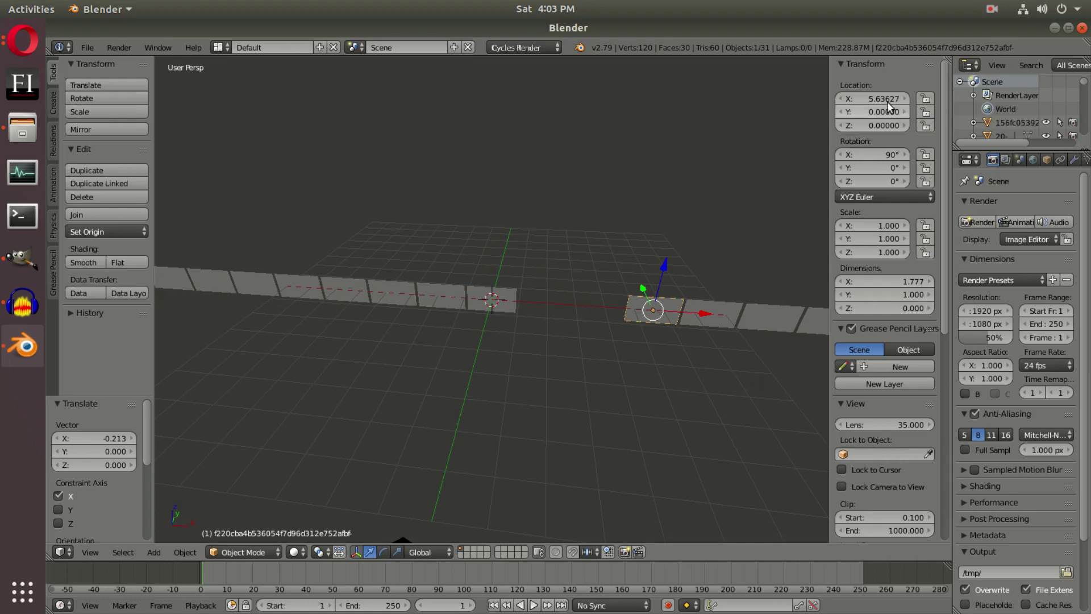
key("alt+g")
Step: Set the X location of the next plane picked and of the Invincible-Iron-Man-593 plane to 0
right_click(724, 307)
scroll(627, 289, "down", 2)
left_click(886, 95)
type("0")
key("Return")
right_click(678, 312)
left_click(882, 98)
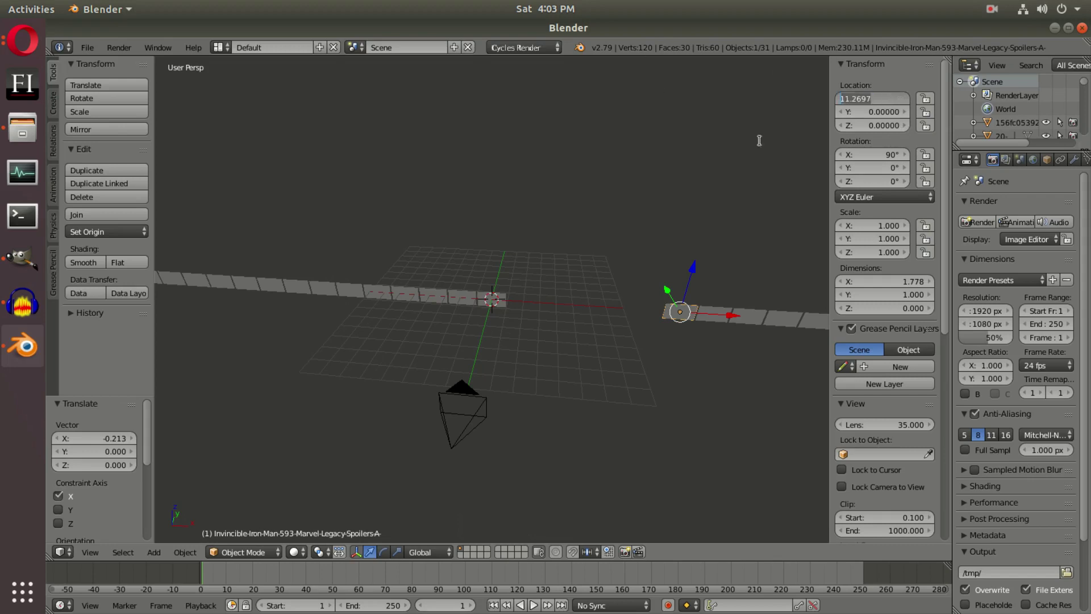
type("0")
key("Return")
right_click(717, 316)
left_click(877, 98)
type("0")
key("Return")
right_click(746, 330)
left_click(872, 99)
type("0")
key("Return")
Step: Set the X location of the OCT170839- and 4730975-asmspiral2015020_dc11-page-001- planes to 0
middle_click_drag(657, 271, 238, 282)
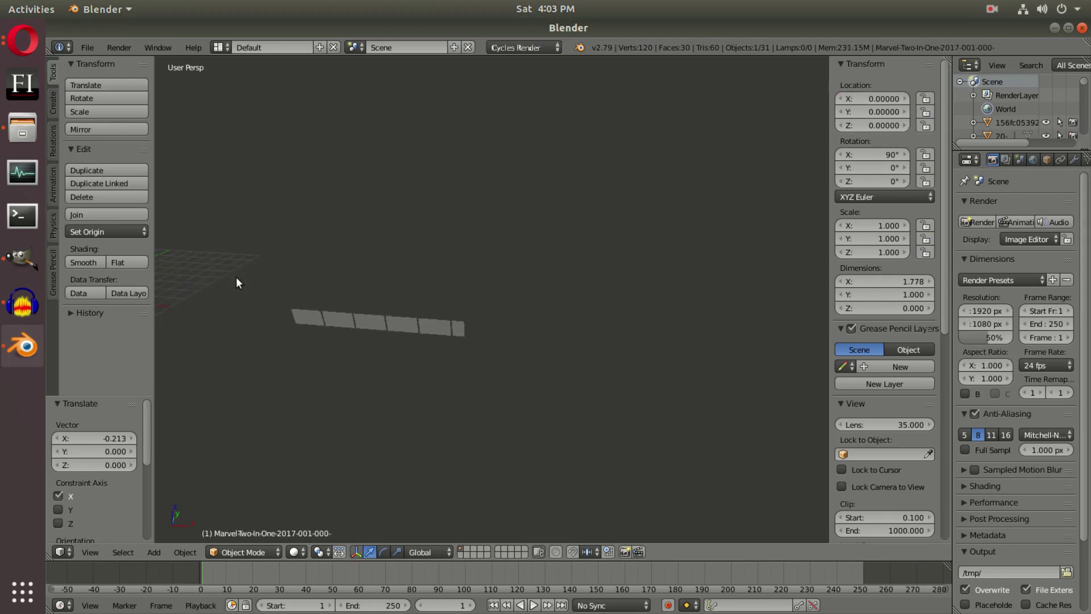
right_click(312, 310)
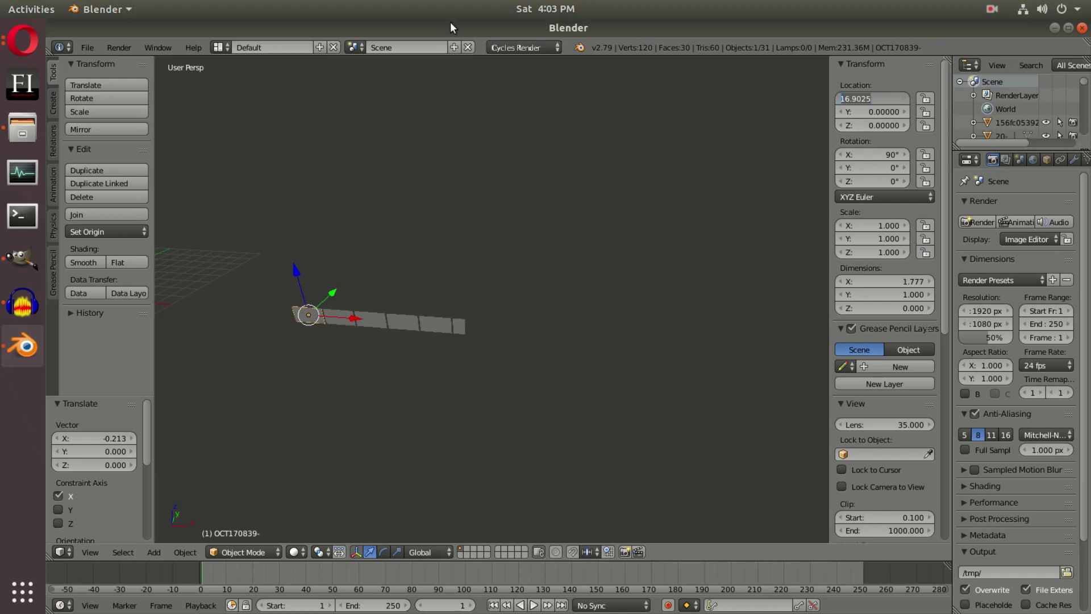
type("0")
key("Return")
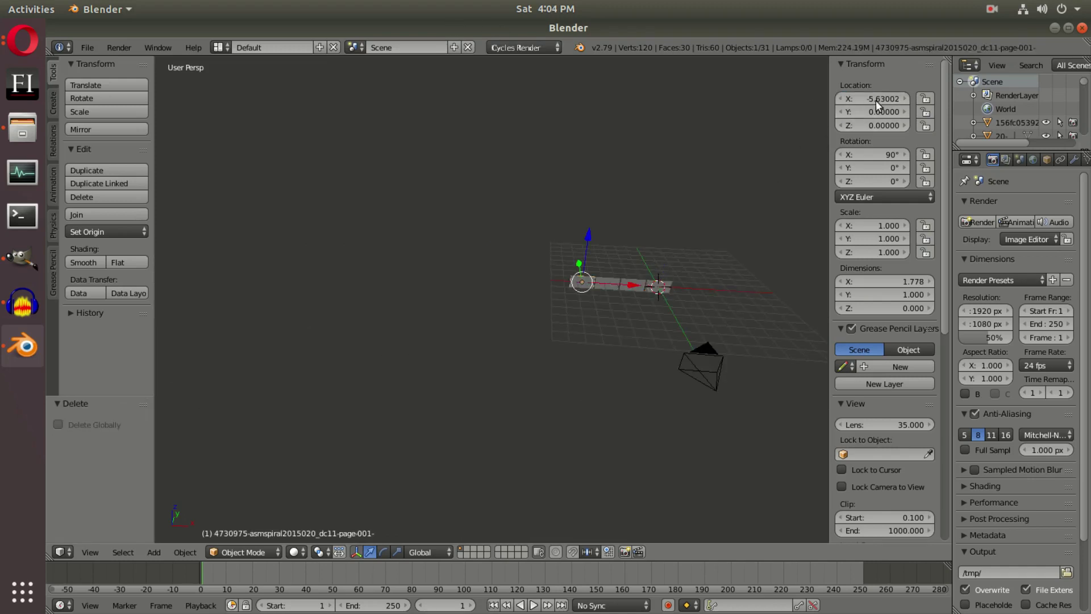
left_click(878, 99)
type("02")
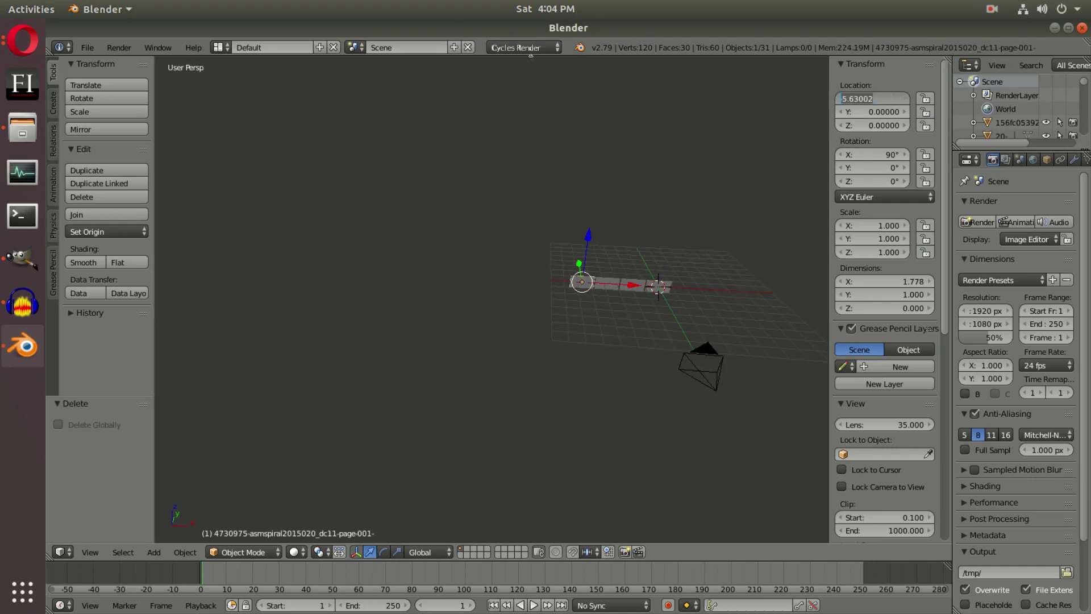
key("Return")
Step: Set the X location of the last two separate planes, ending with Anthony_Stark_(Earth-9119)_0001-, to 0 and return to the camera view
right_click(602, 285)
left_click(876, 98)
type("0")
key("Return")
right_click(629, 283)
left_click(896, 100)
type("0")
key("Return")
key("KP_0")
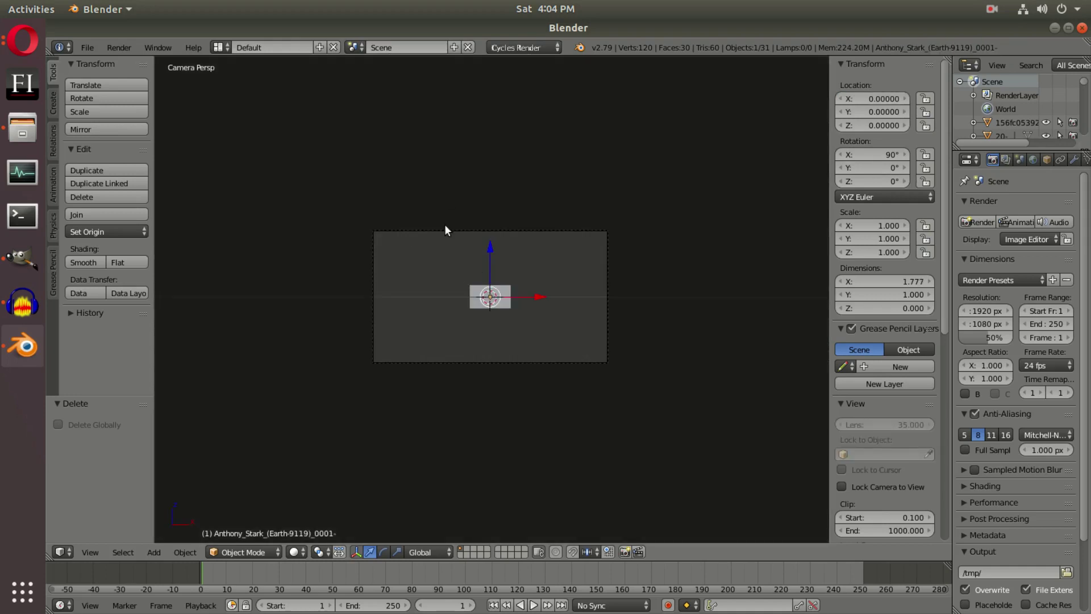
Step: Inspect the stacked planes at the origin by grabbing several in turn and cancelling each move
right_click(508, 294)
middle_click_drag(509, 294, 397, 383)
scroll(518, 299, "up", 3)
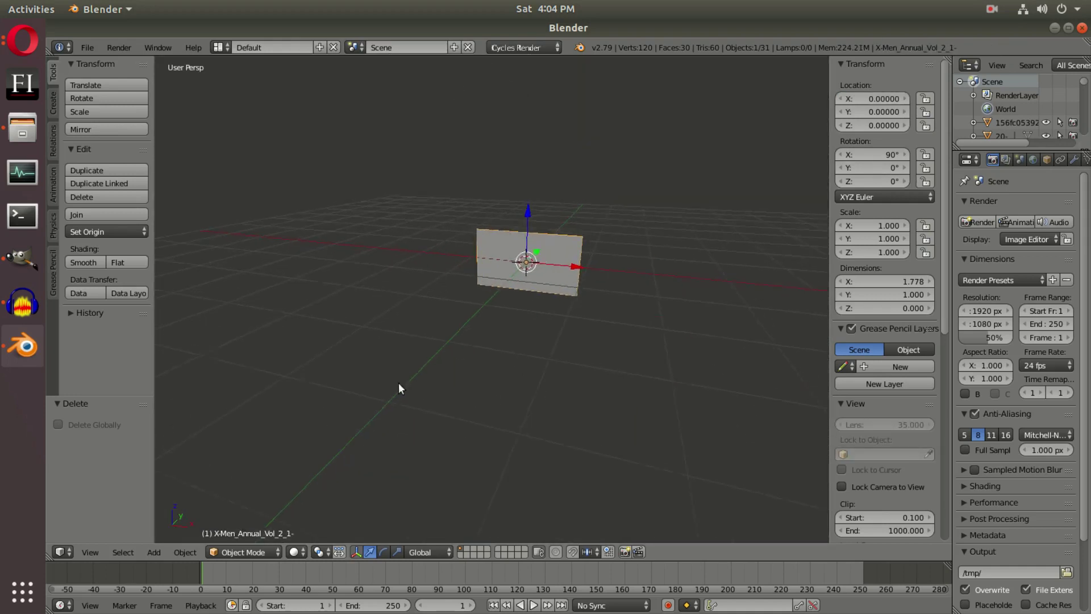
scroll(402, 380, "up", 2)
right_click(430, 360)
key("g")
right_click(585, 142)
right_click(427, 361)
key("g")
right_click(764, 128)
right_click(422, 357)
key("g")
right_click(729, 122)
Step: Cycle the selection through the overlapping planes at the origin to check their locations
right_click(424, 347)
right_click(424, 346)
right_click(424, 347)
right_click(423, 347)
right_click(424, 347)
right_click(424, 347)
right_click(424, 347)
right_click(424, 347)
right_click(424, 347)
right_click(424, 346)
right_click(424, 347)
right_click(423, 347)
right_click(424, 346)
right_click(424, 347)
right_click(424, 347)
right_click(424, 347)
right_click(424, 347)
right_click(424, 347)
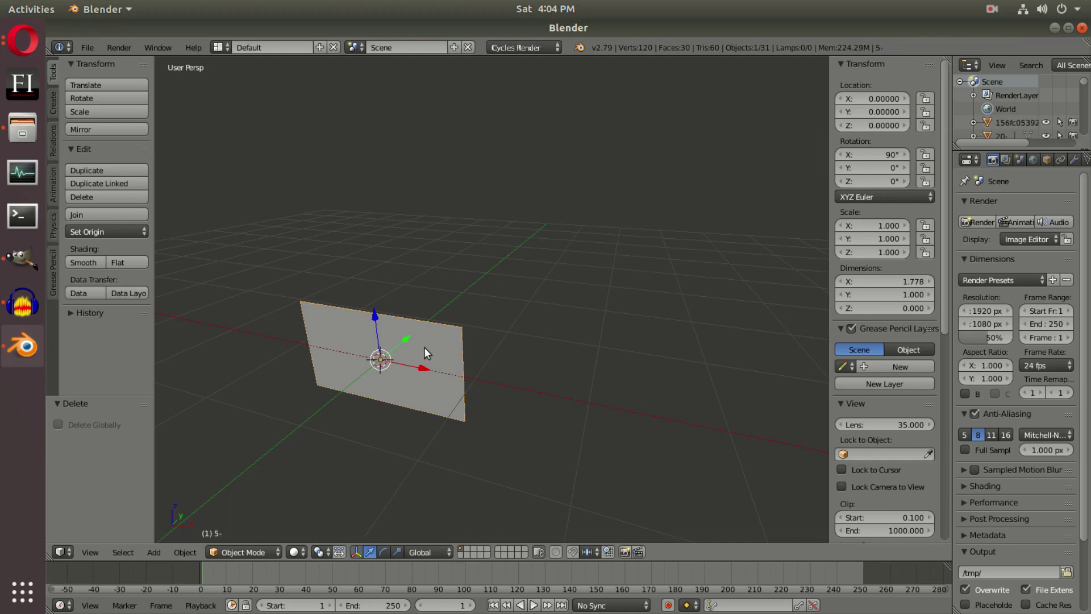
right_click(424, 347)
Step: Select all stacked planes and scale them by about 5.972 so they slightly overfill the camera frame
middle_click_drag(499, 335, 555, 295)
key("b")
left_click_drag(355, 141, 592, 464)
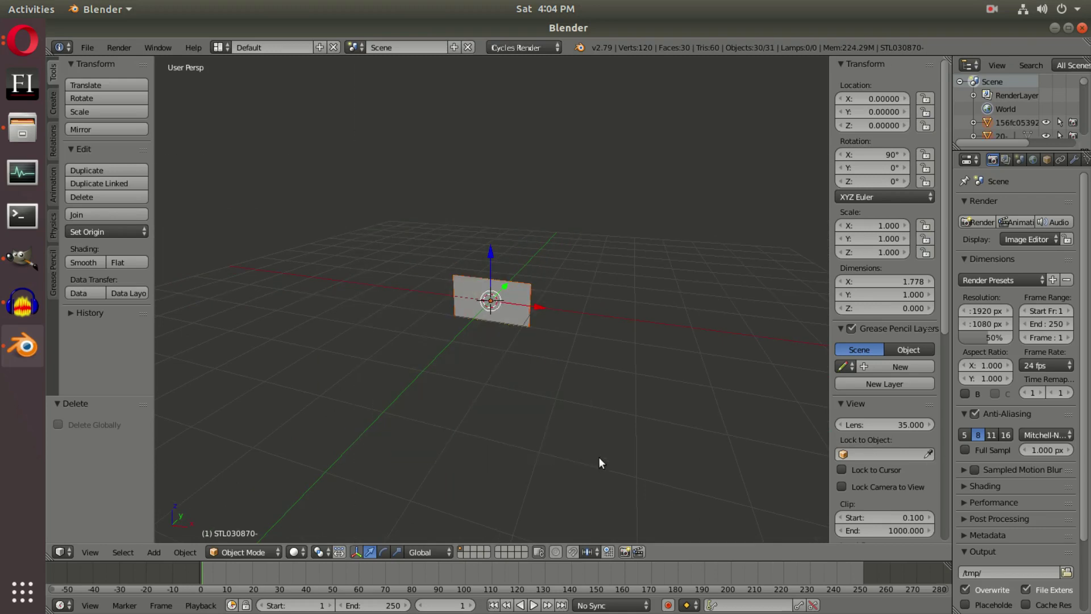
key("KP_0")
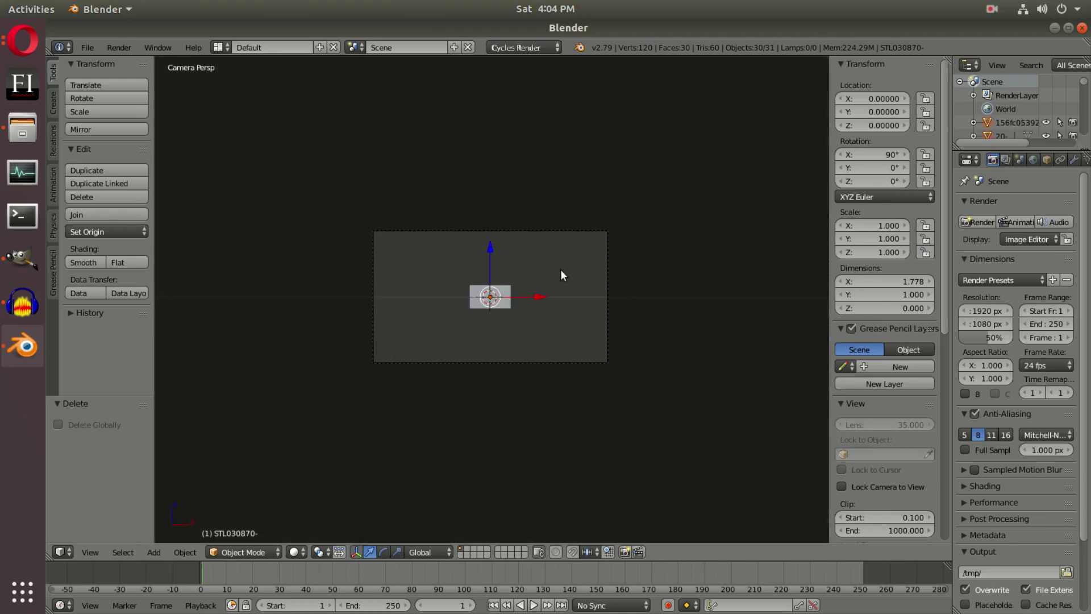
scroll(560, 269, "up", 4)
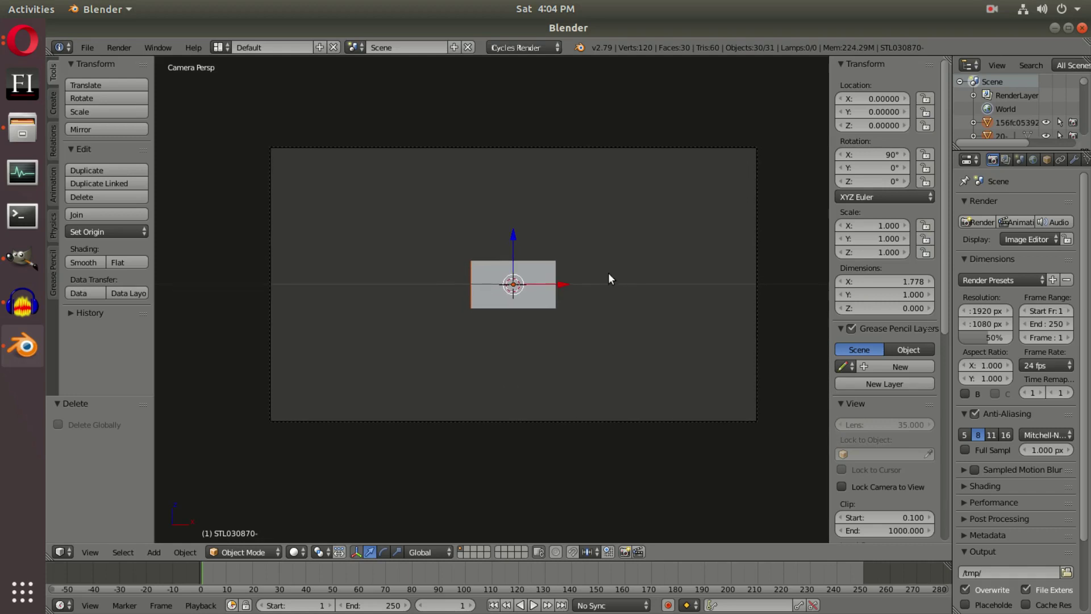
middle_click_drag(608, 274, 595, 275, "shift")
key("s")
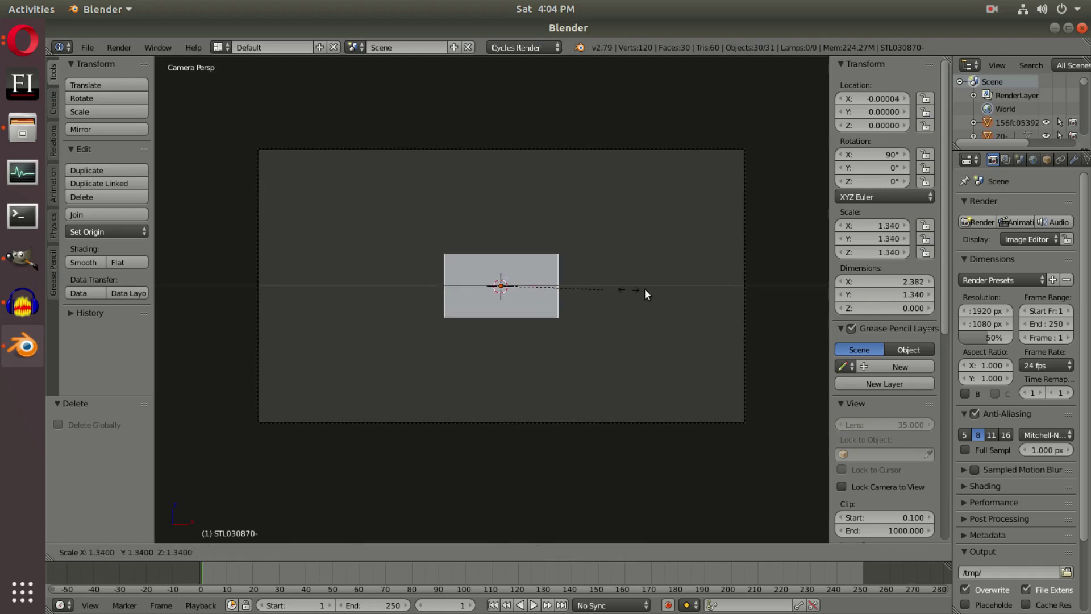
left_click(302, 256)
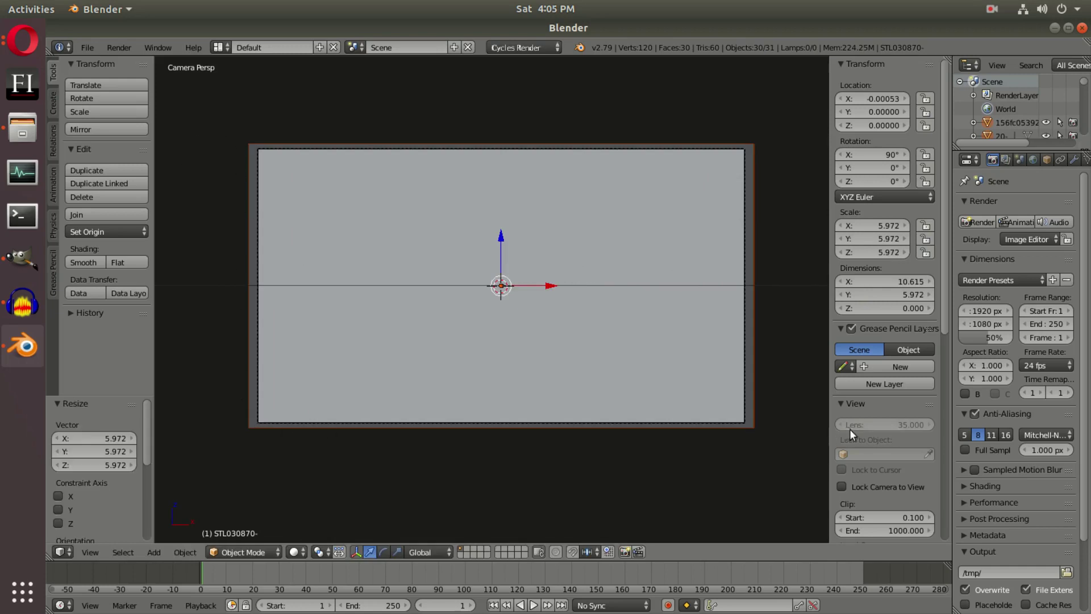
Step: Select the camera in front of the planes and return to the camera view
right_click(691, 417)
right_click(689, 421)
right_click(689, 421)
right_click(689, 421)
right_click(688, 421)
middle_click_drag(689, 421, 639, 446)
scroll(639, 445, "down", 4)
right_click(367, 343)
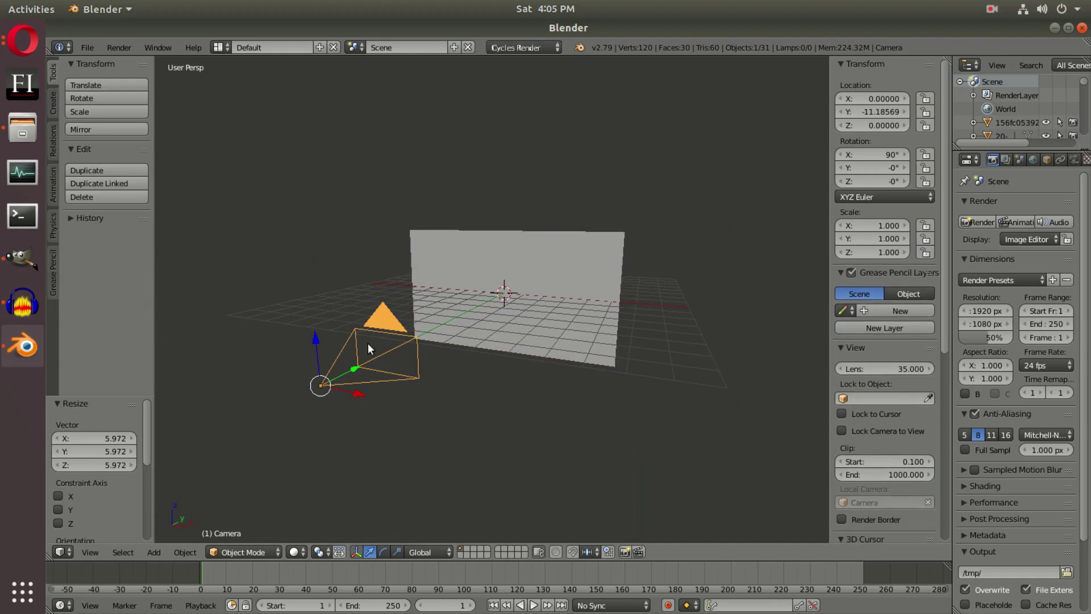
key("KP_0")
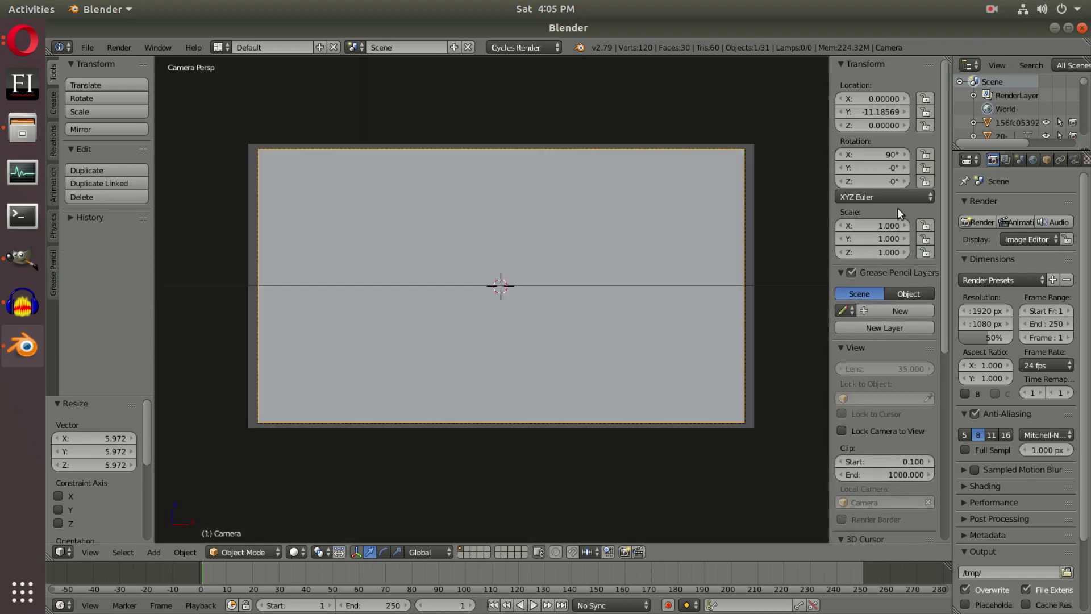
Step: Set the camera's passepartout alpha to 1.000 so everything outside the camera frame is blacked out
left_click(1075, 159)
left_click_drag(953, 219, 871, 222)
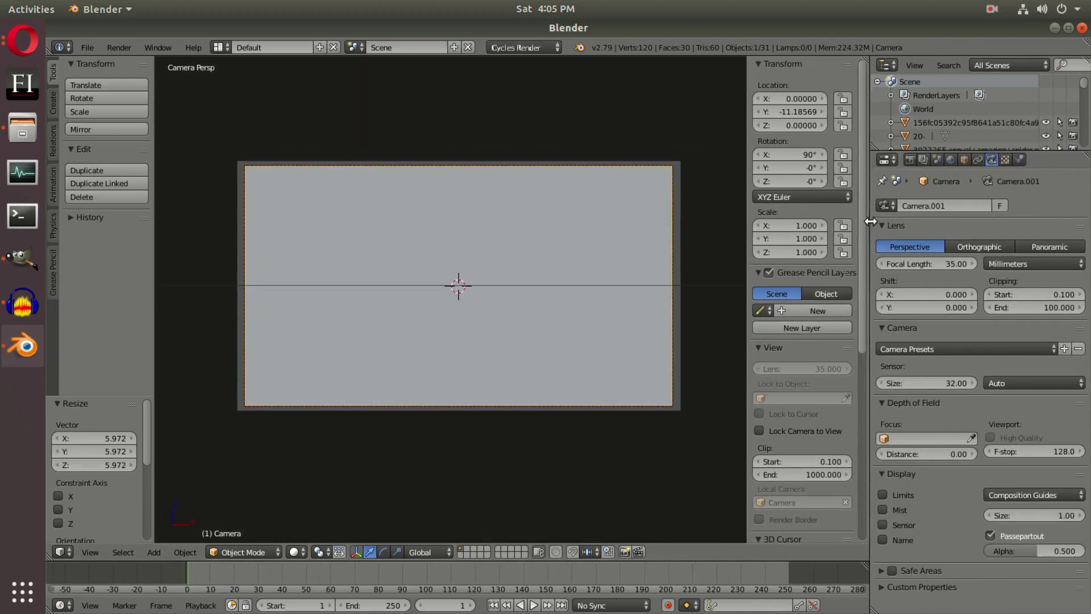
left_click_drag(745, 215, 860, 216)
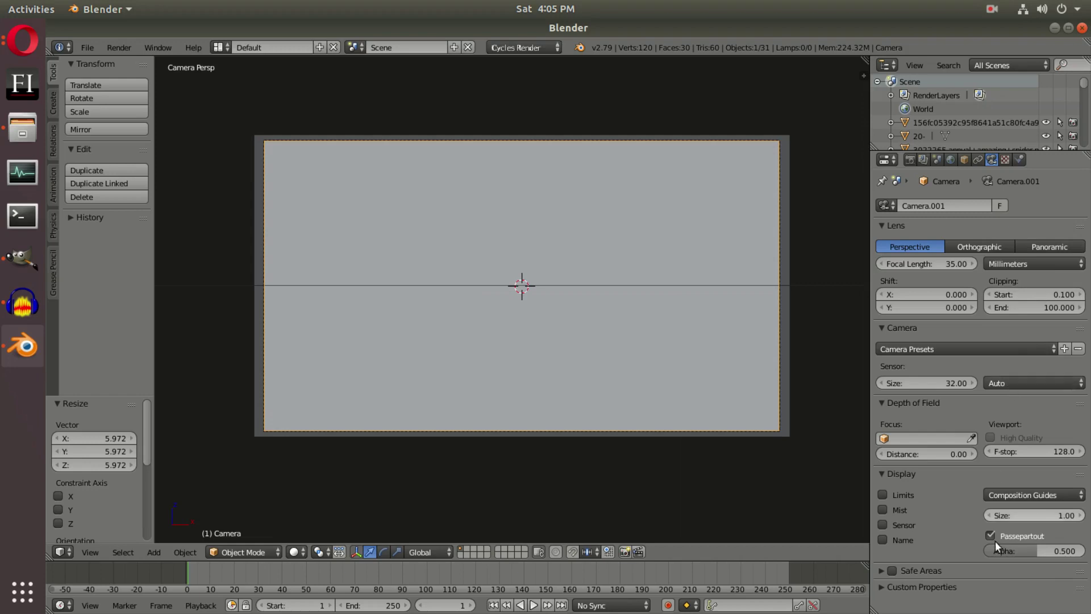
left_click(1023, 544)
type("1")
key("Return")
left_click_drag(1045, 552, 1084, 551)
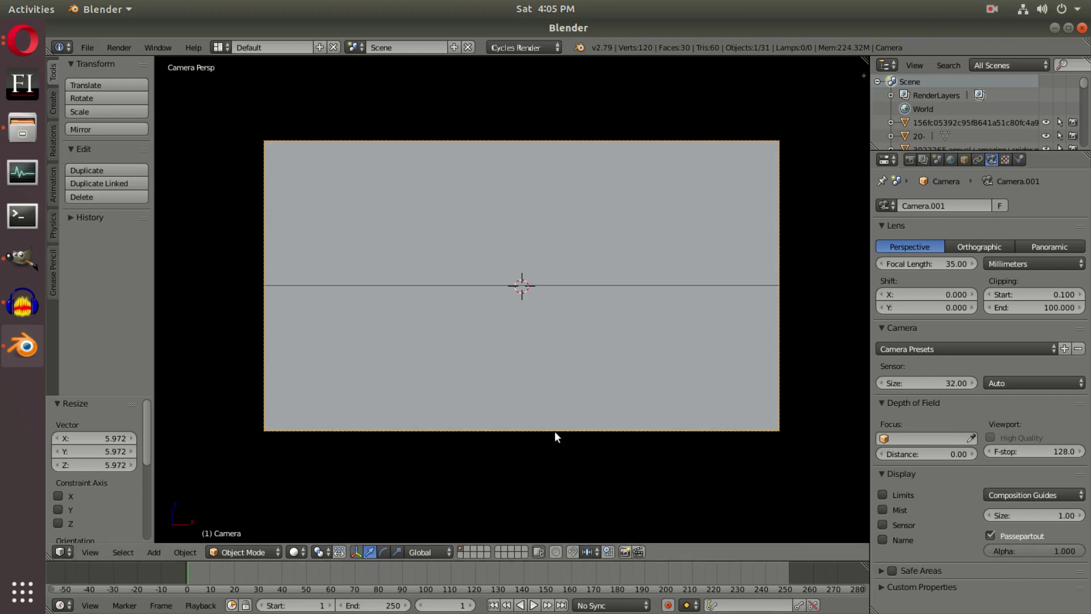
Step: Switch the viewport shading to Texture so the comic pages show on the planes in the camera frame
left_click(295, 552)
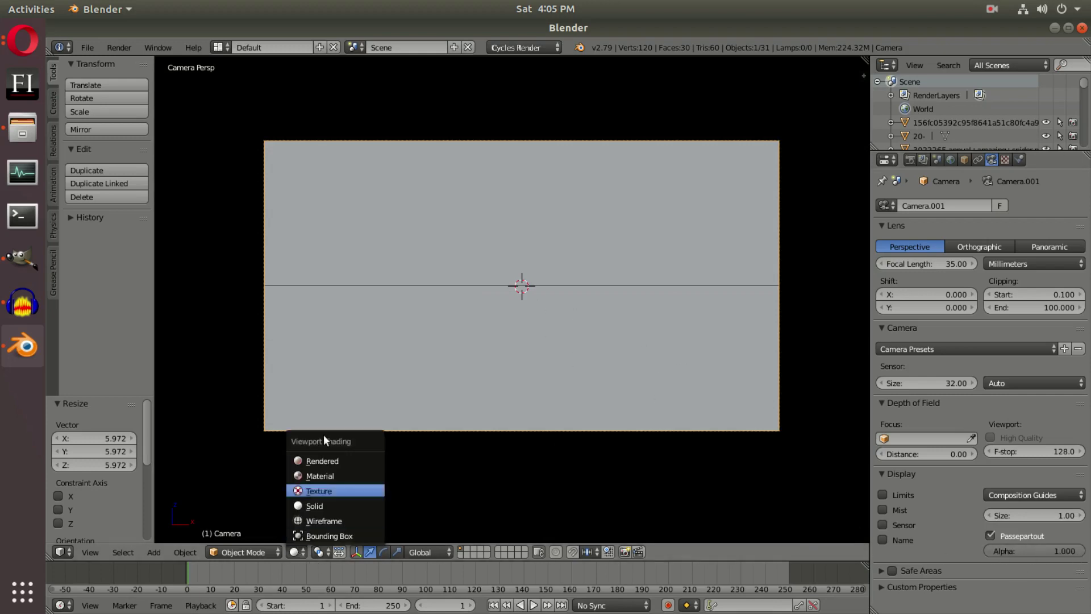
left_click(322, 490)
left_click_drag(1045, 550, 1085, 551)
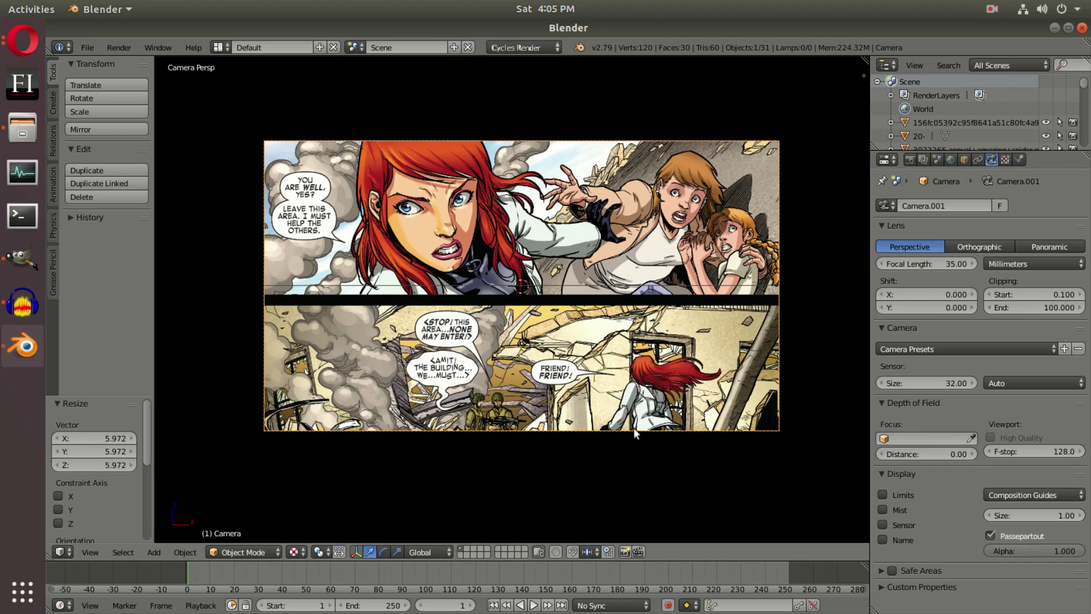
scroll(633, 428, "up", 3)
scroll(658, 377, "down", 2)
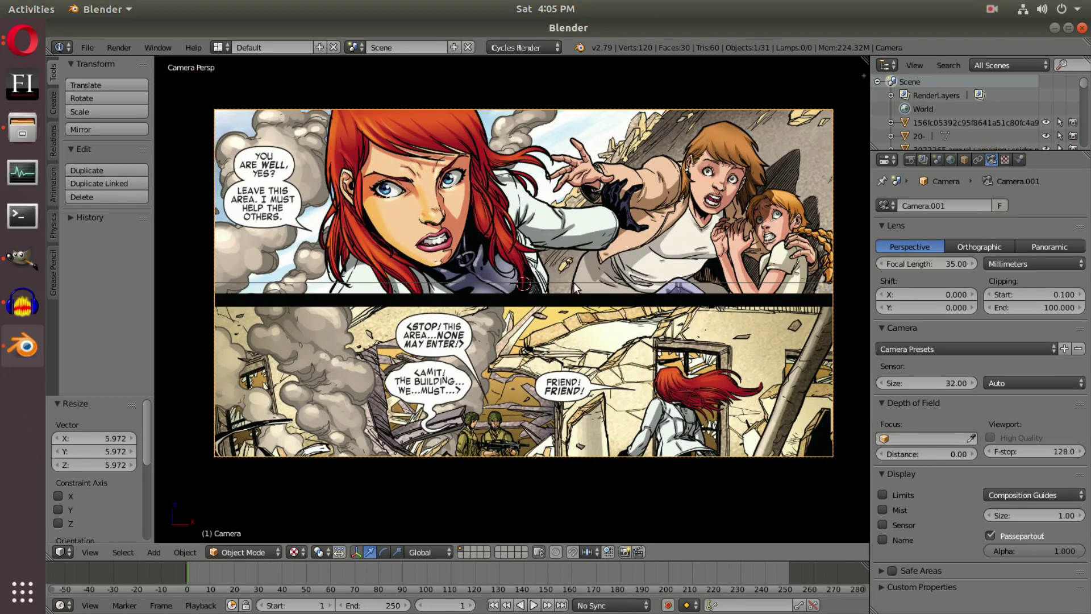
middle_click_drag(555, 284, 550, 299, "shift")
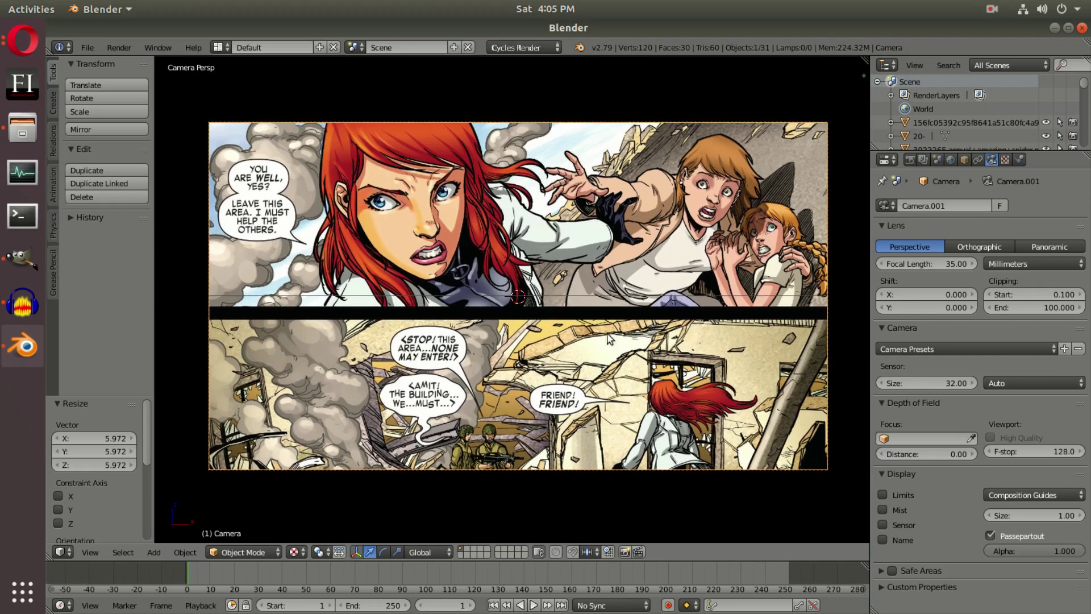
Step: Delete the Vulture-ASM-64-cover plane, which does not fill the camera frame's width, from the stack
right_click(493, 336)
key("g")
key("z")
left_click(556, 269)
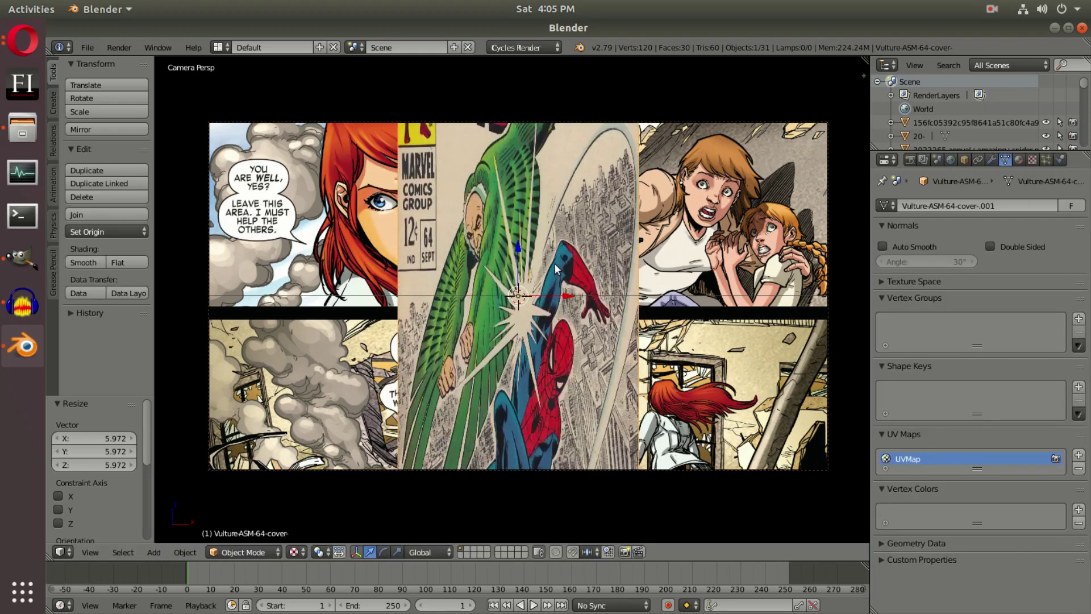
middle_click_drag(559, 250, 534, 292)
scroll(534, 292, "down", 3)
scroll(584, 355, "up", 8)
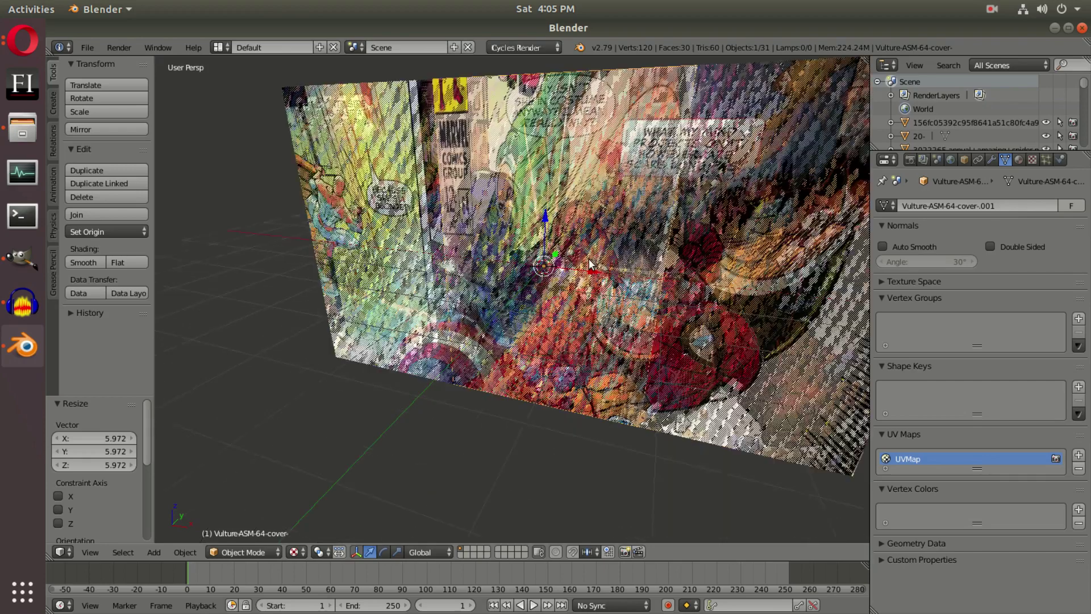
scroll(573, 272, "down", 5)
key("x")
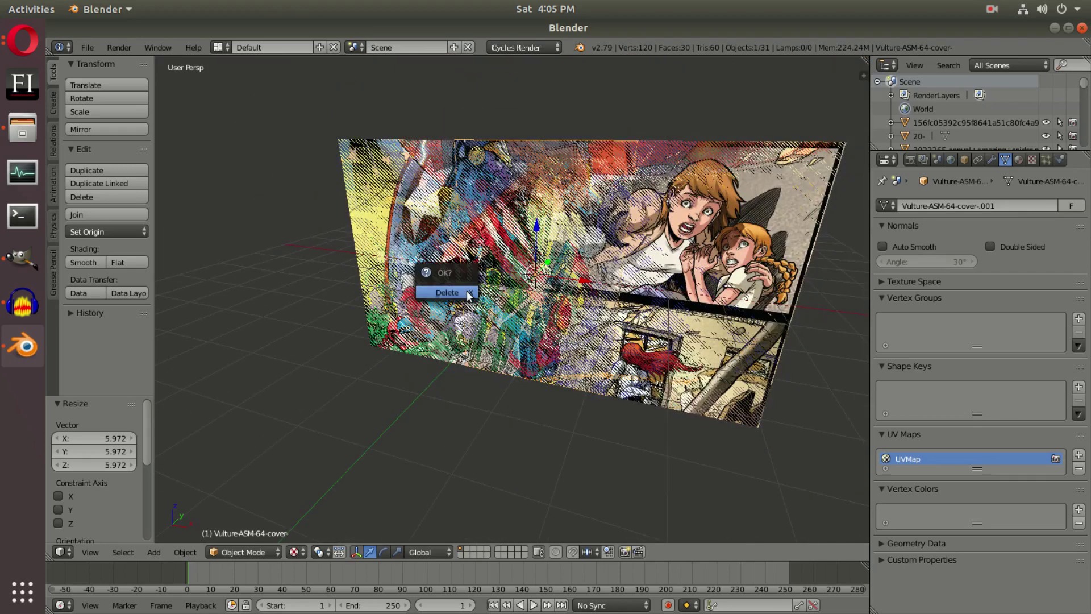
left_click(466, 297)
Step: Import the Vulture-ASM-64-cover image again as a plane at the origin
key("shift+a")
mouse_move(413, 298)
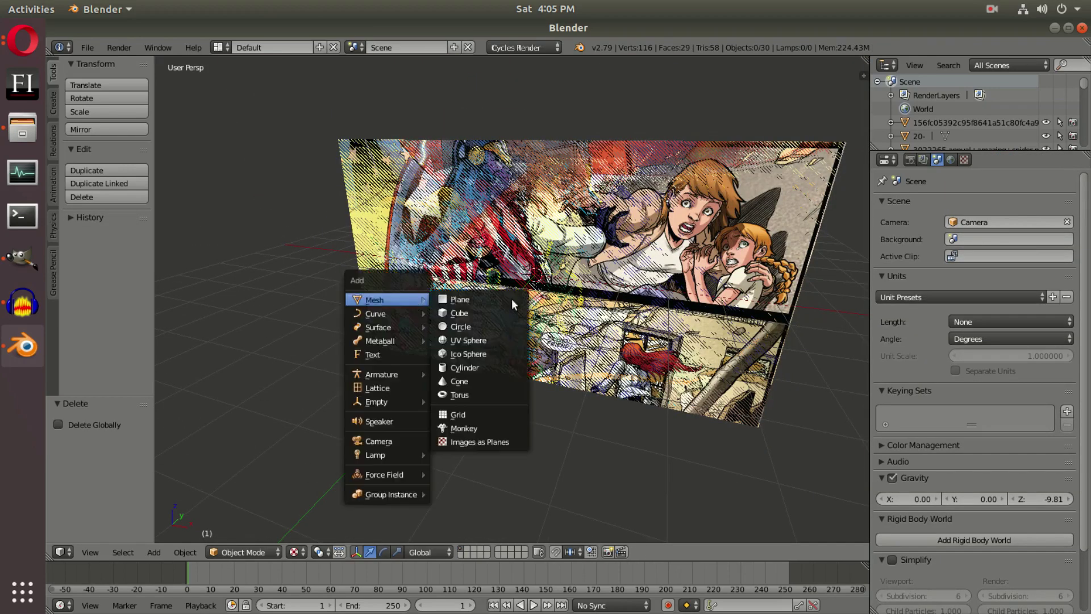
left_click(491, 437)
scroll(487, 387, "down", 10)
left_click(471, 545)
left_click(1044, 83)
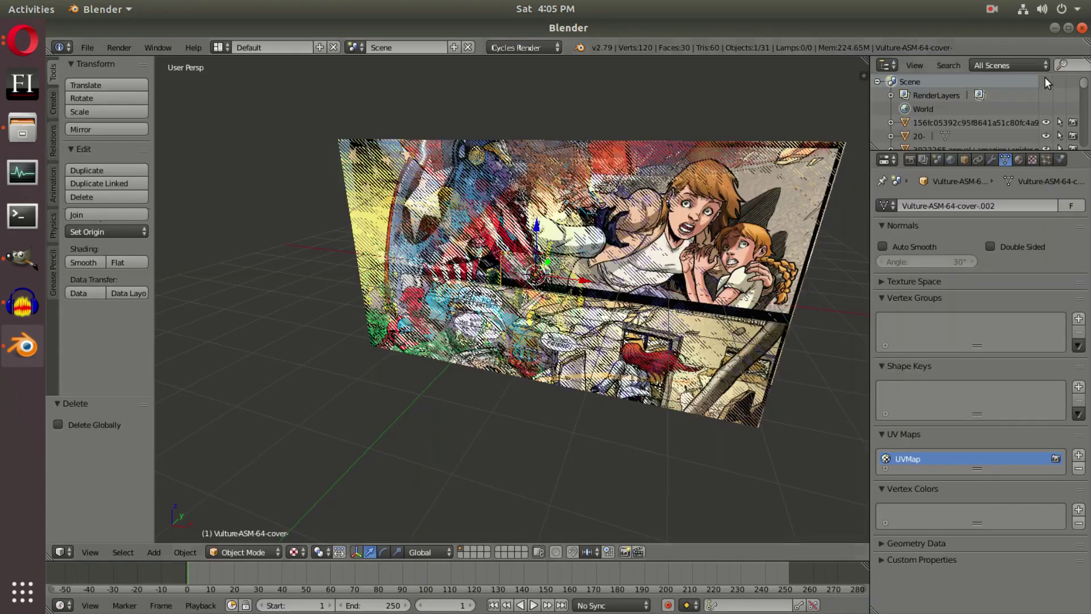
Step: Scale the re-imported Vulture cover plane to 5.972 in X and Y to match the other planes
scroll(562, 305, "up", 6)
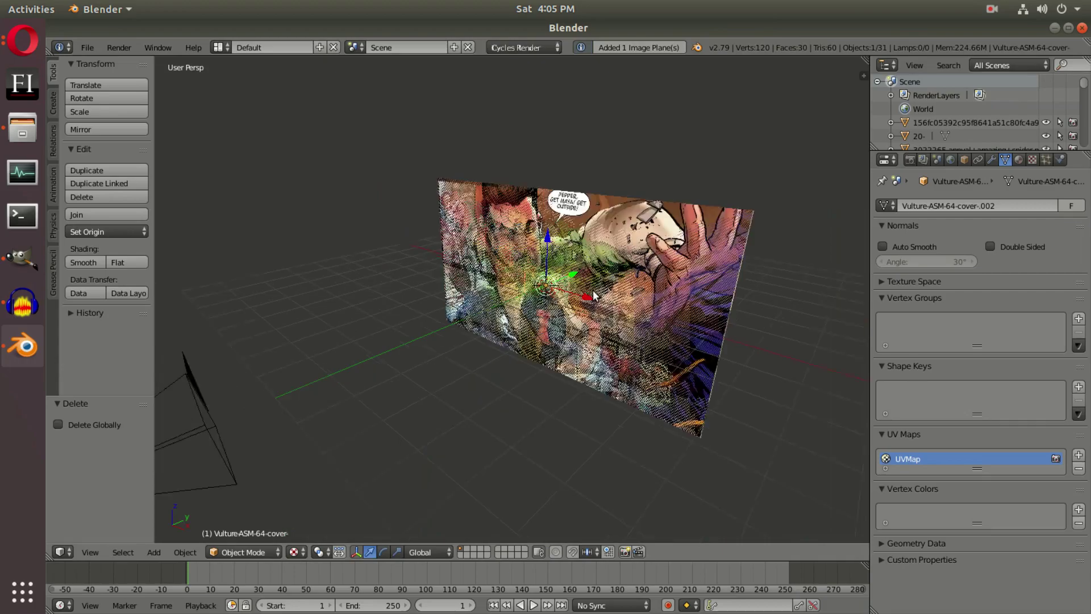
key("KP_0")
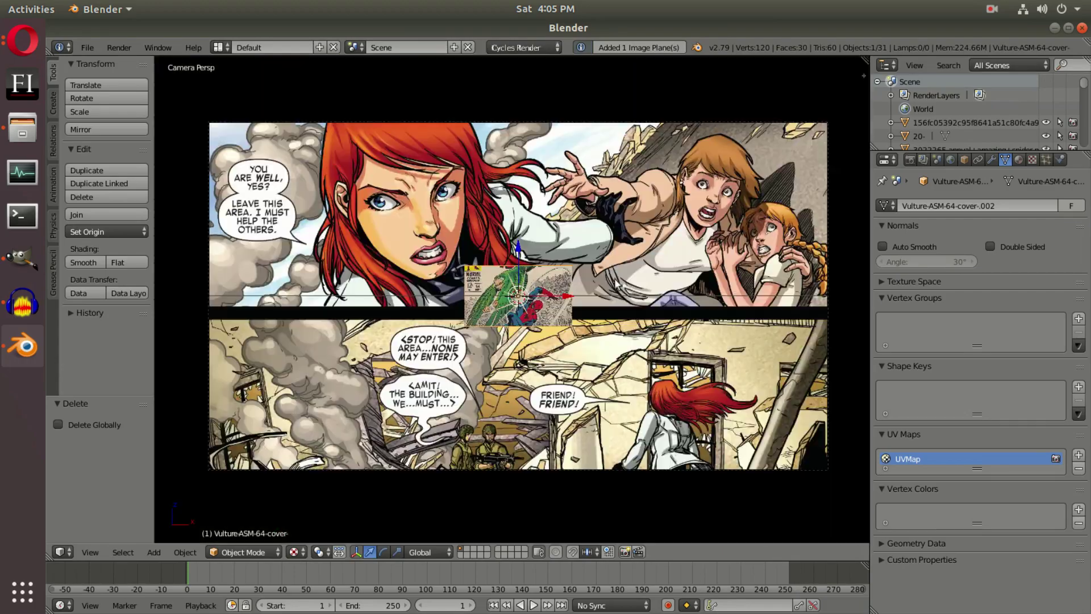
key("ctrl+z")
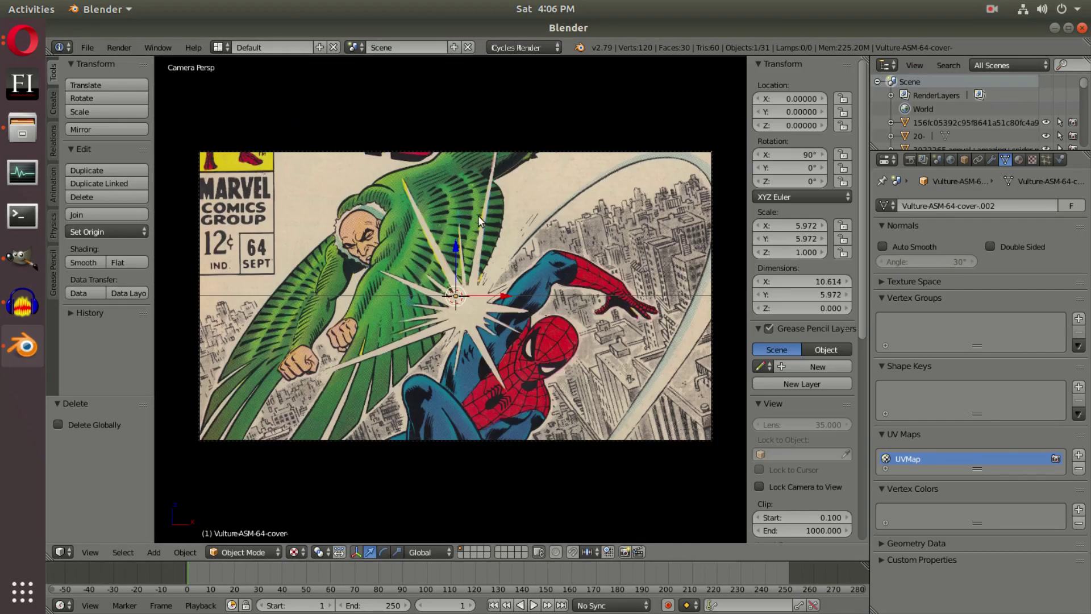
scroll(511, 222, "down", 2)
middle_click_drag(527, 222, 490, 265)
key("KP_0")
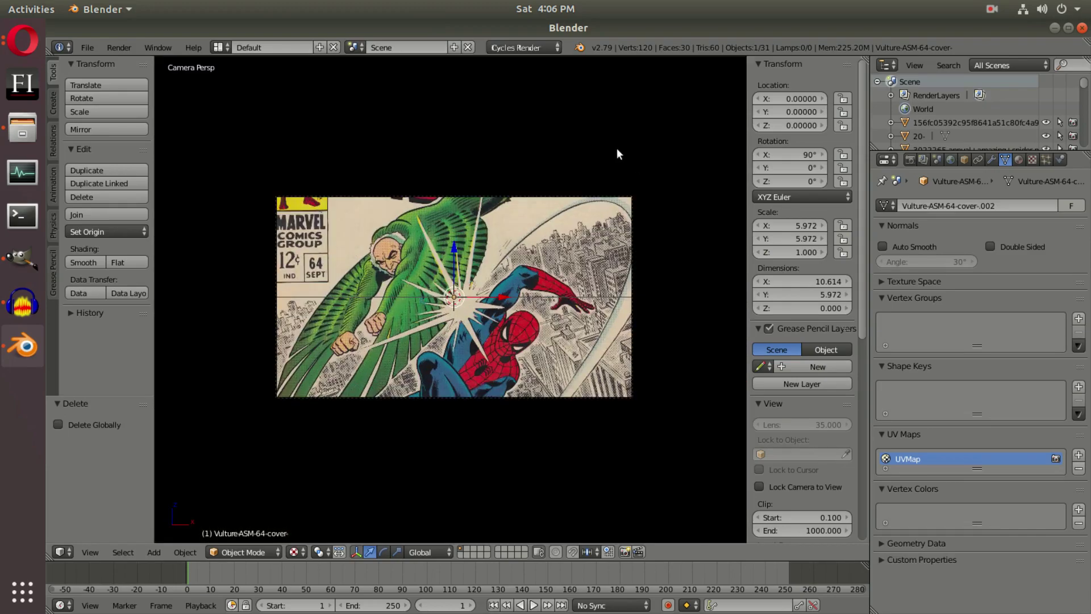
Step: Select the camera in front of the planes and make it the active view camera
scroll(561, 220, "up", 3)
scroll(561, 220, "down", 2)
right_click(486, 416)
right_click(630, 348)
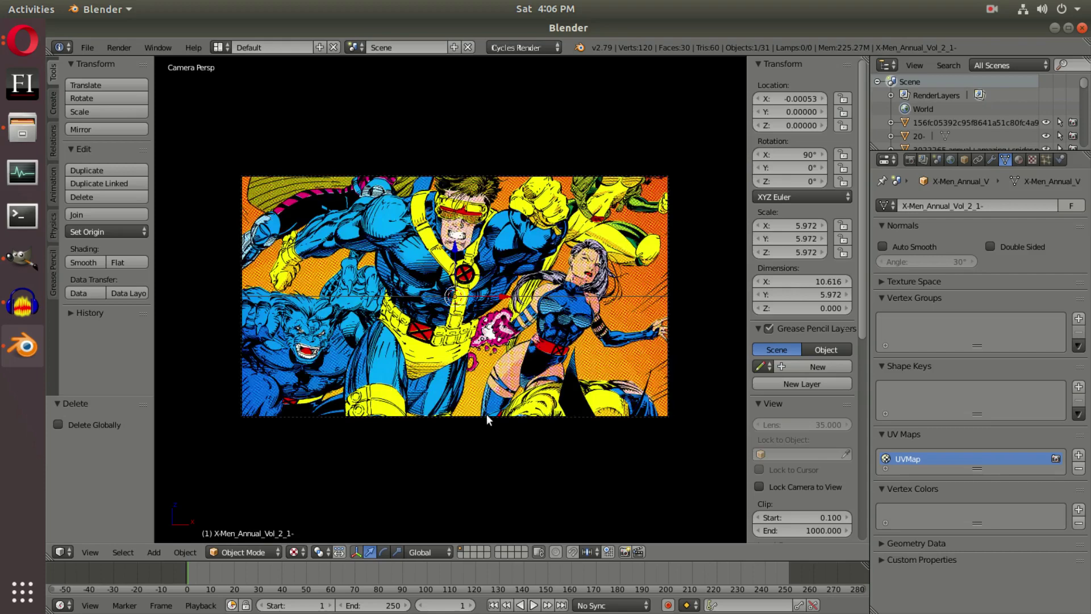
key("KP_0")
right_click(337, 348)
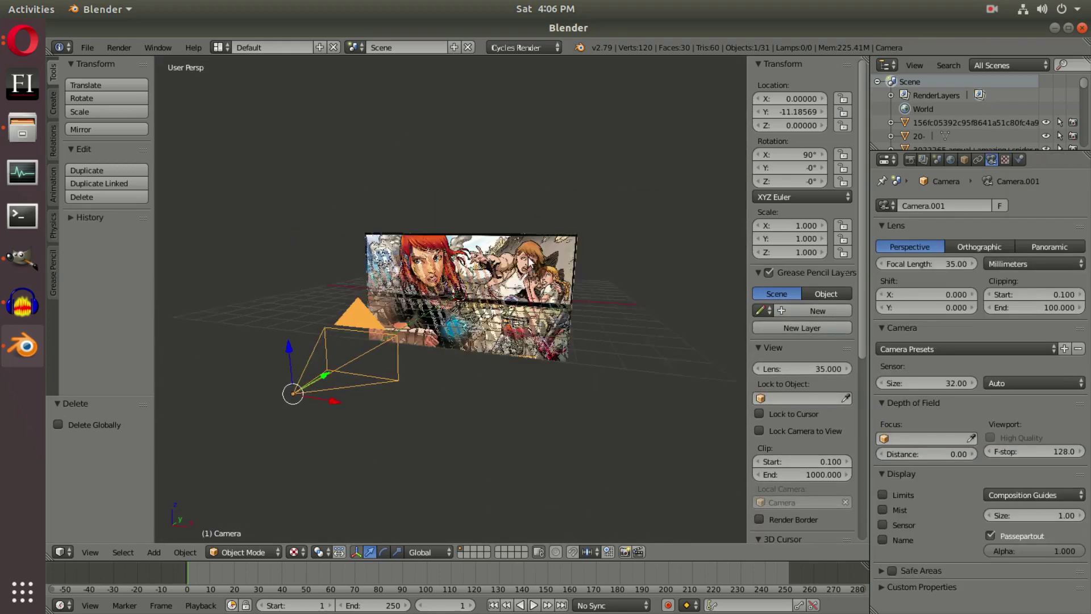
key("ctrl+KP_0")
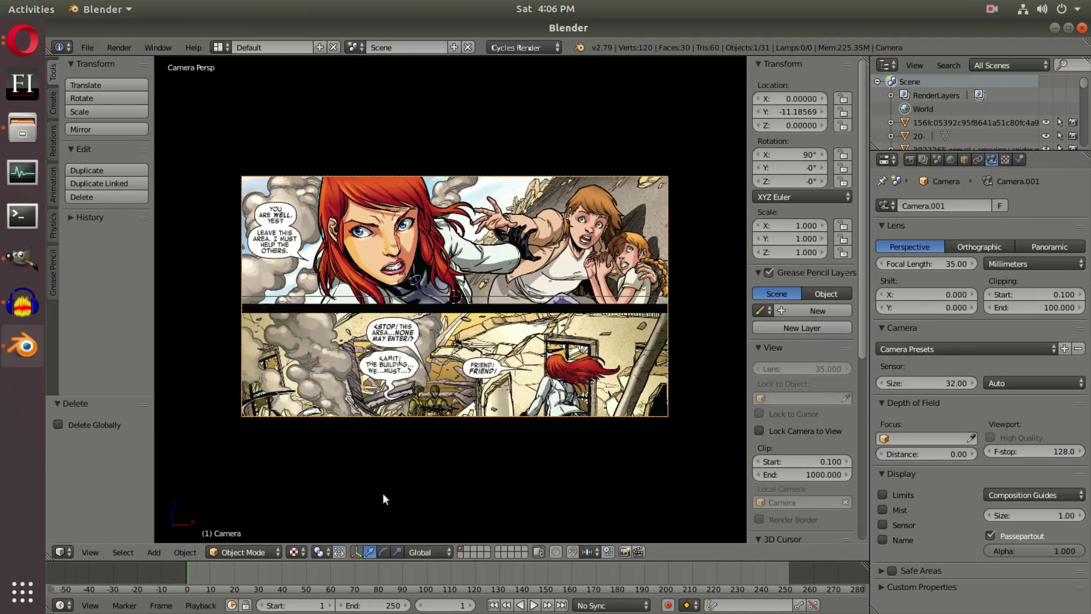
Step: Try moving individual planes of the stack along the Z axis, cancelling each move
right_click(427, 345)
key("KP_0")
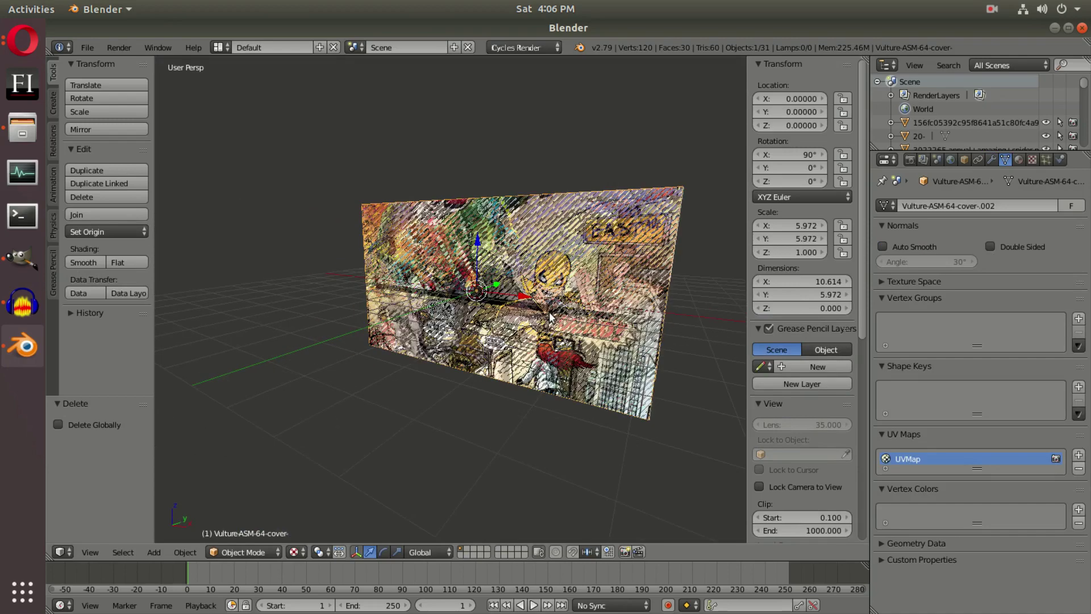
key("g")
key("z")
right_click(535, 188)
right_click(529, 271)
key("g")
key("z")
key("Escape")
Step: Select all the stacked planes and insert a Location keyframe for them at frame 5
middle_click_drag(484, 275, 437, 298)
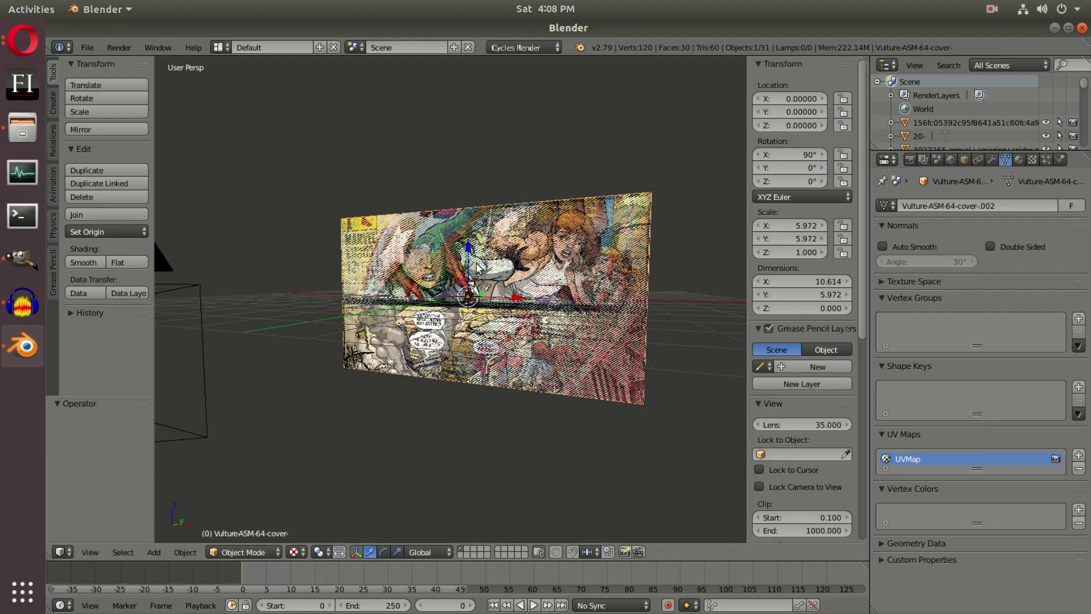
key("b")
left_click_drag(316, 147, 551, 500)
key("Right")
key("Right")
key("i")
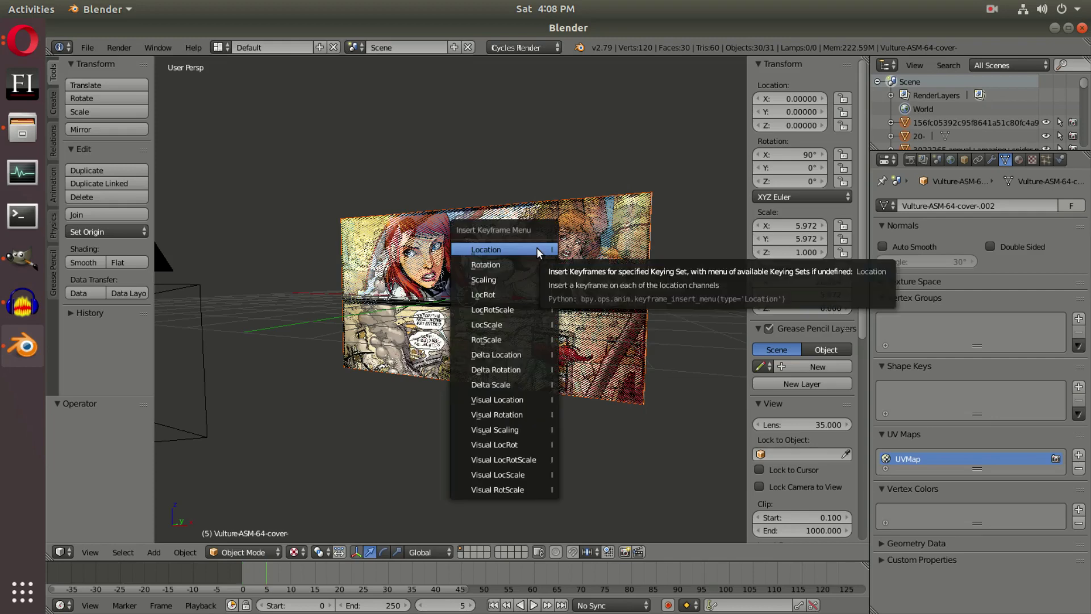
left_click(538, 250)
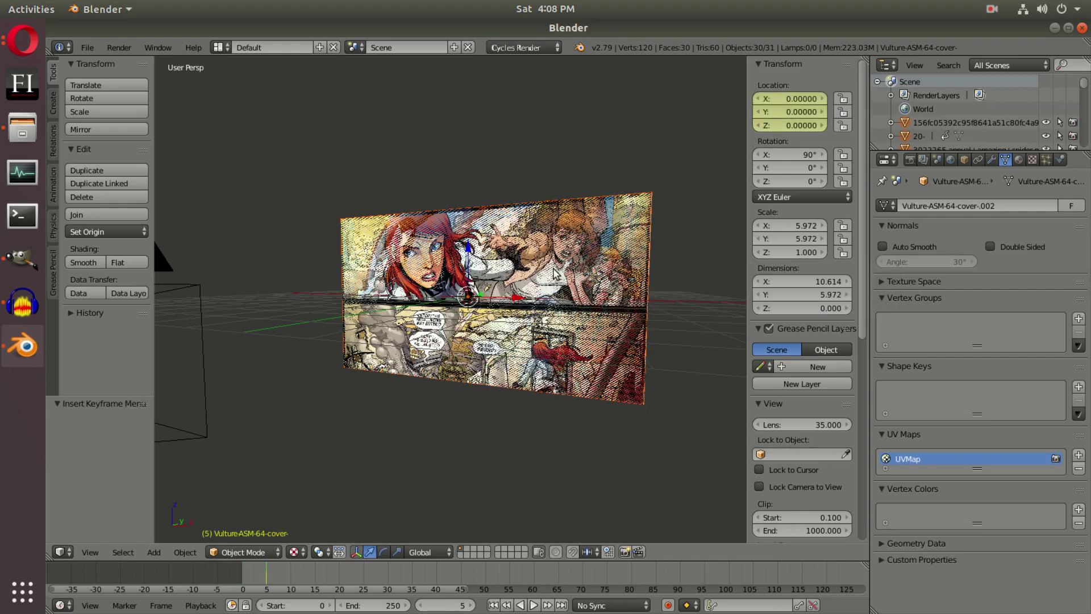
Step: At frame 0, move the selected planes up about 6.031 along Z, above the camera frame, and insert a Location keyframe
left_click(493, 605)
key("KP_0")
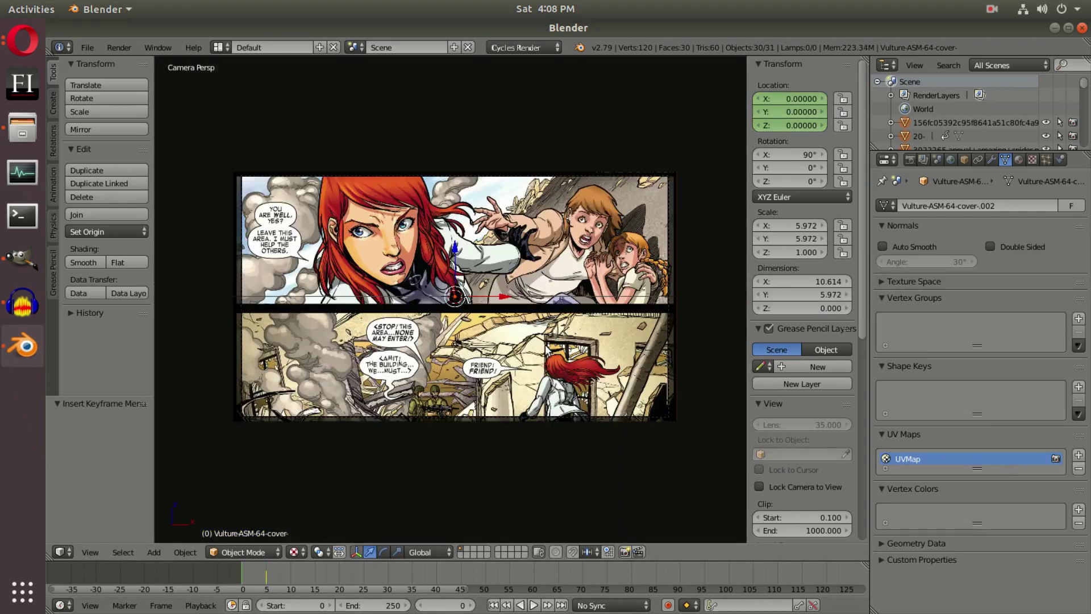
key("g")
key("z")
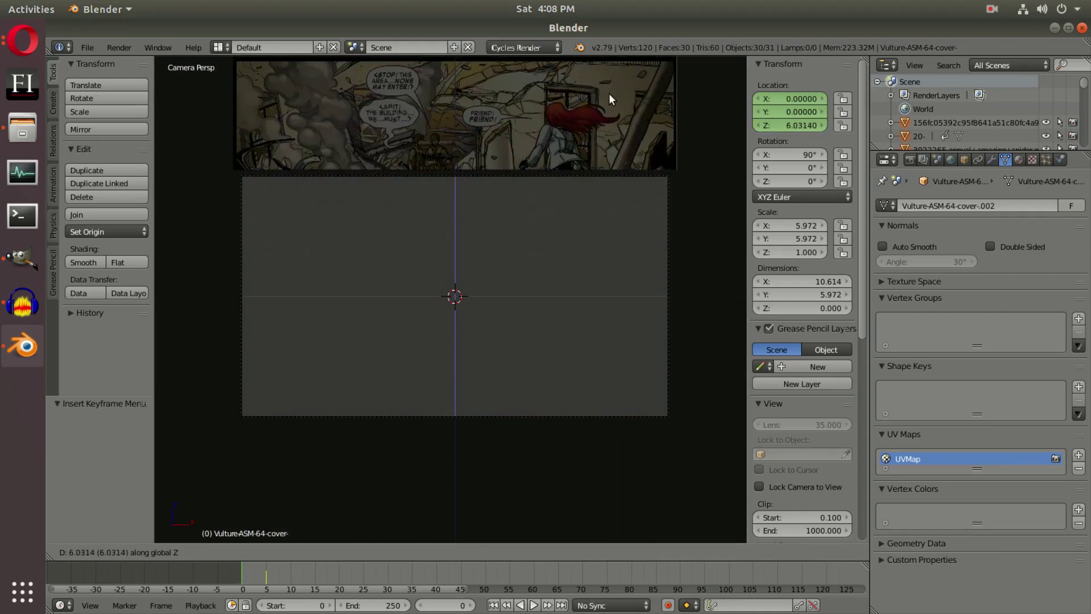
left_click(610, 96)
key("i")
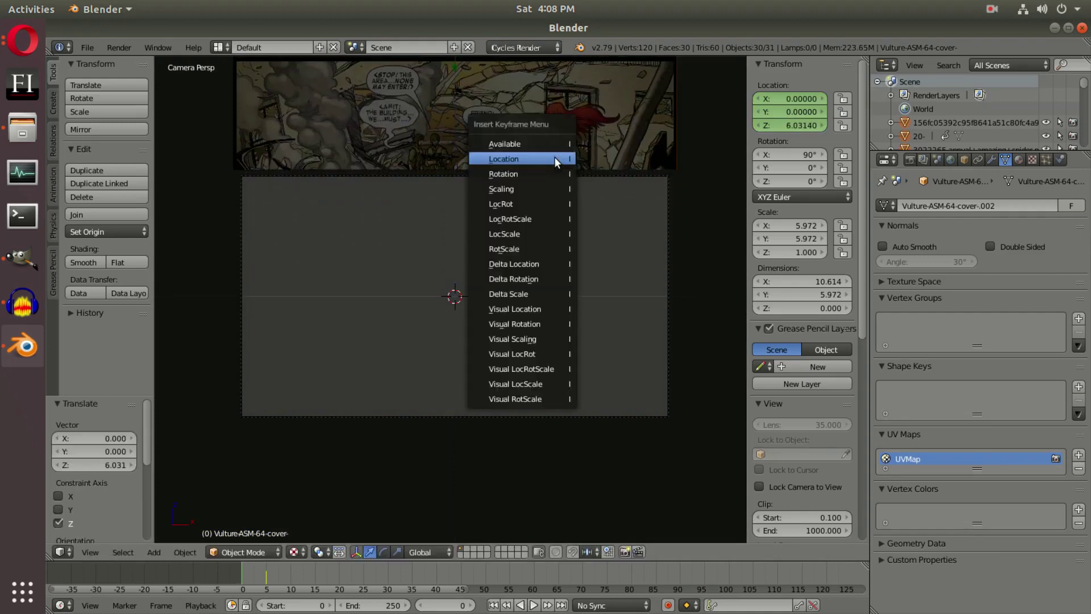
left_click(555, 157)
Step: Select the X-Men annual plane and advance to frame 4 in the camera view to check its drop into frame
key("KP_0")
key("KP_0")
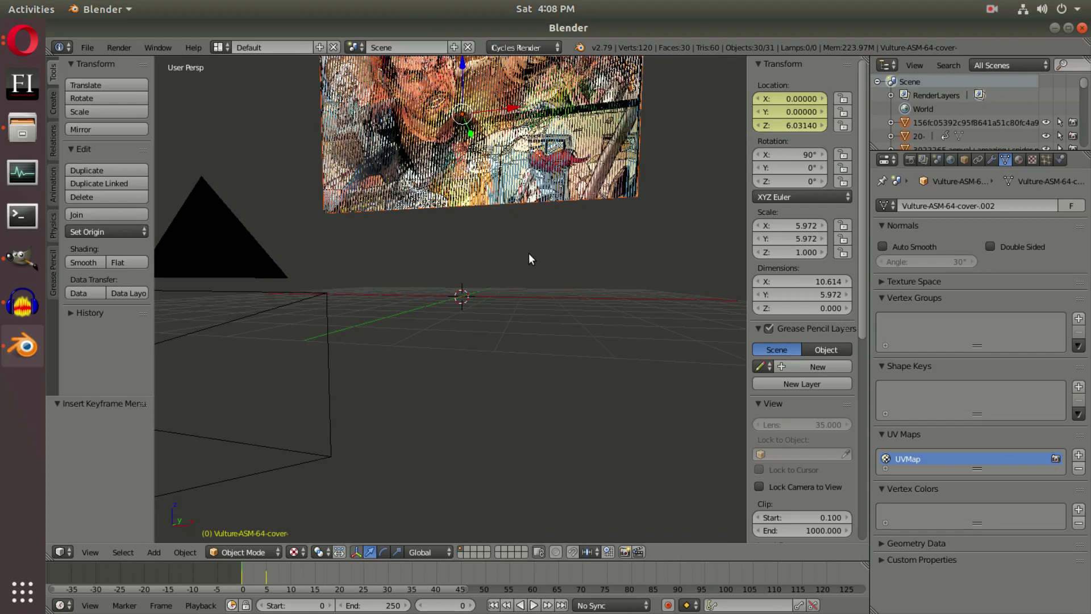
middle_click_drag(502, 208, 464, 139, "shift")
right_click(529, 165)
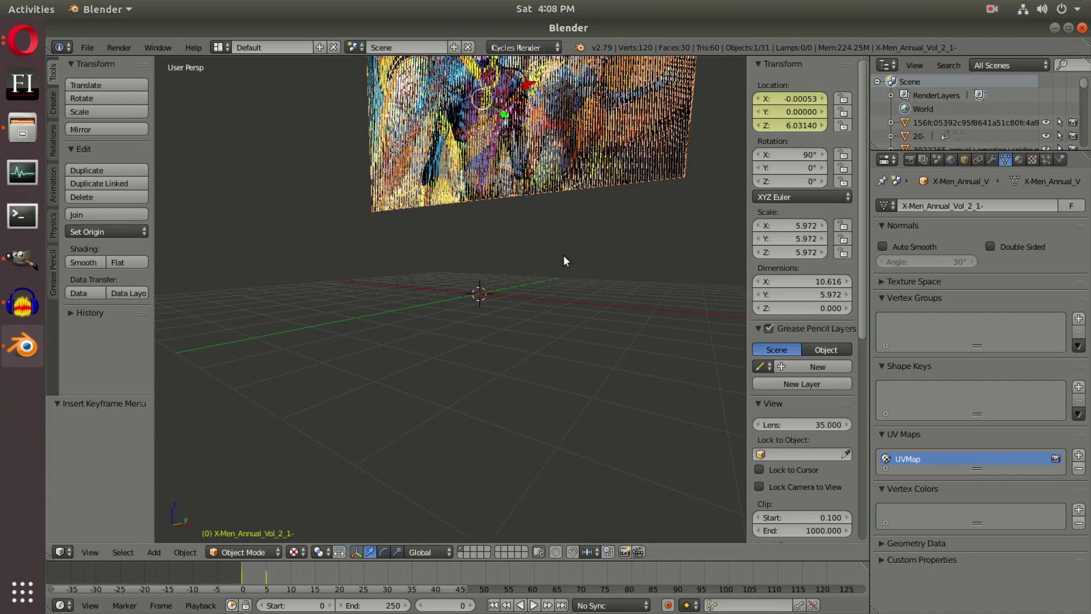
key("KP_0")
key("Right")
key("Right")
key("Right")
key("Right")
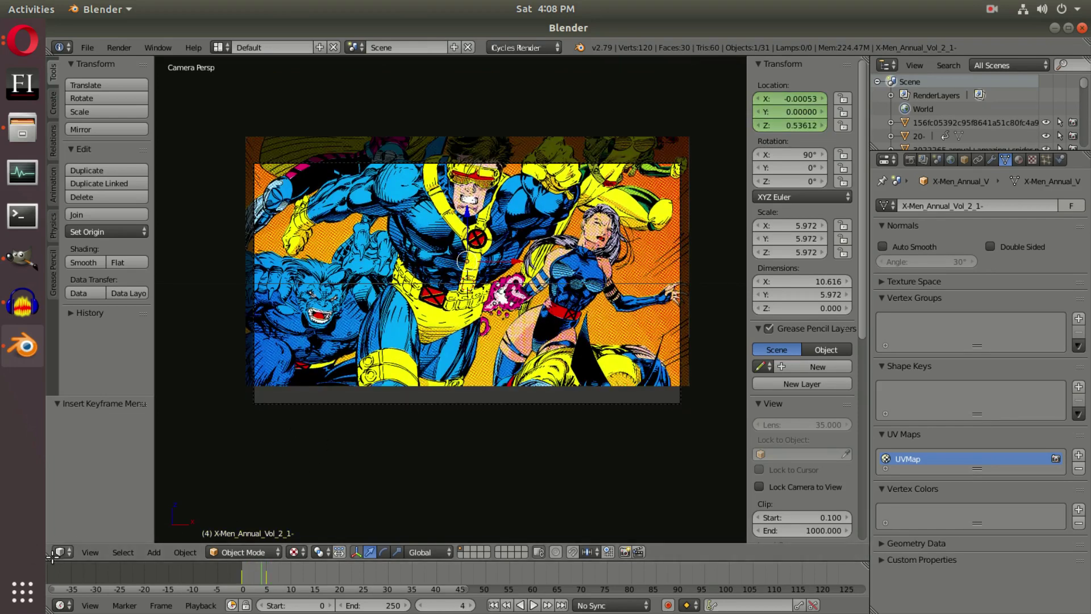
Step: Split the 3D viewport horizontally into an upper and a lower view
left_click_drag(50, 557, 119, 307)
scroll(470, 190, "down", 2)
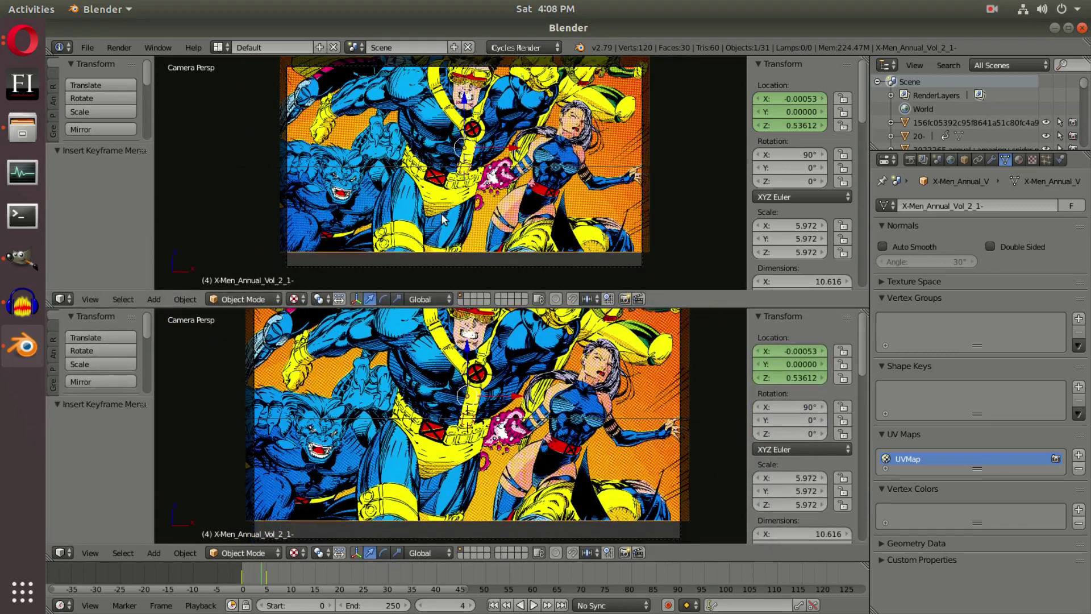
middle_click_drag(483, 181, 482, 194, "shift")
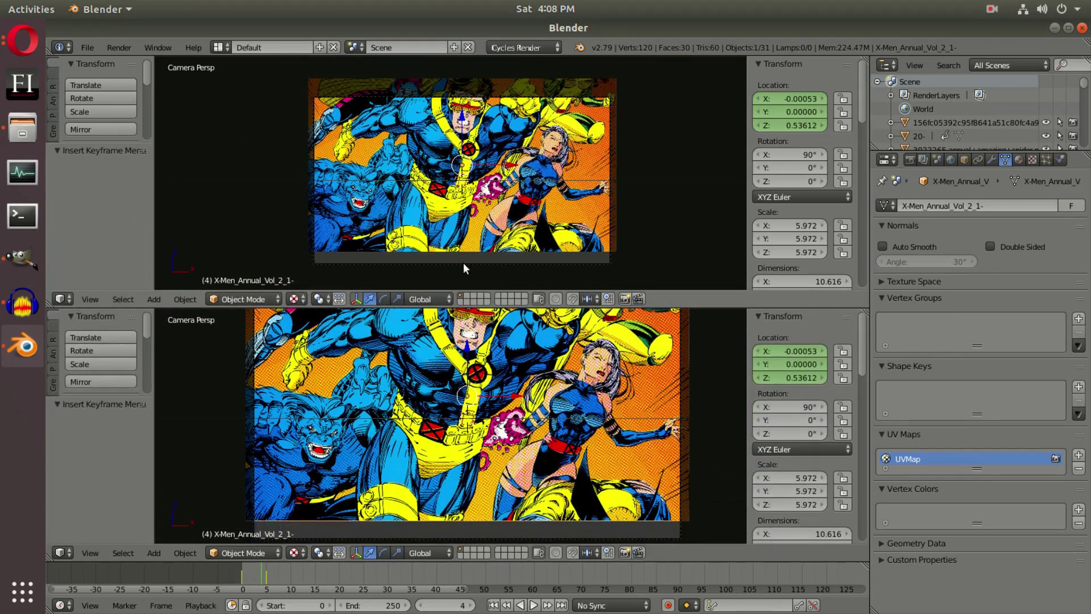
Step: Select the camera, make it the active view camera and set its passepartout alpha to 1.000
right_click(462, 264)
key("ctrl+KP_0")
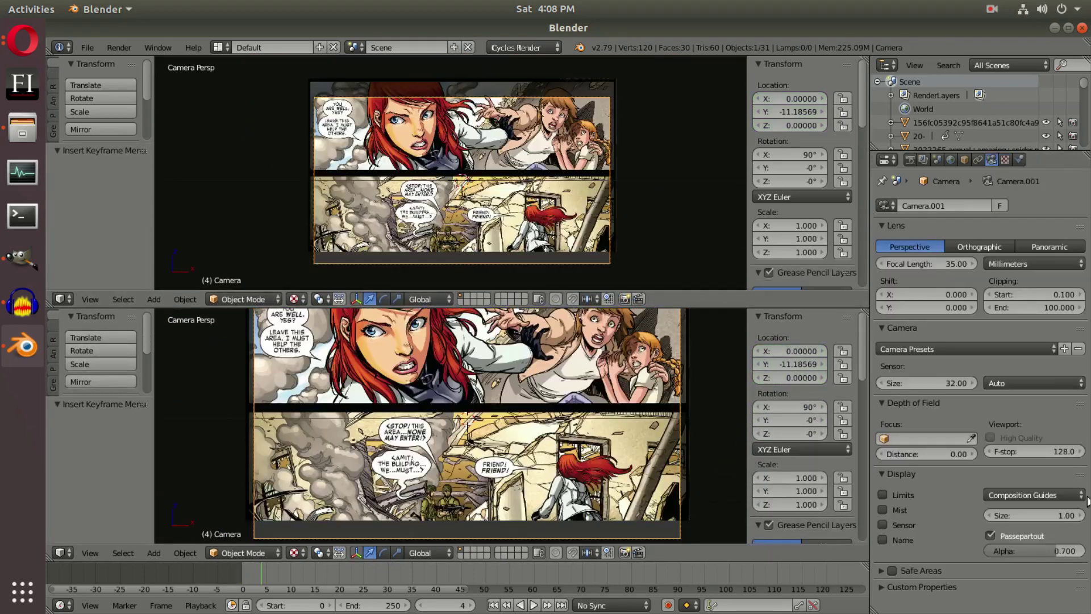
left_click_drag(1040, 552, 1083, 552)
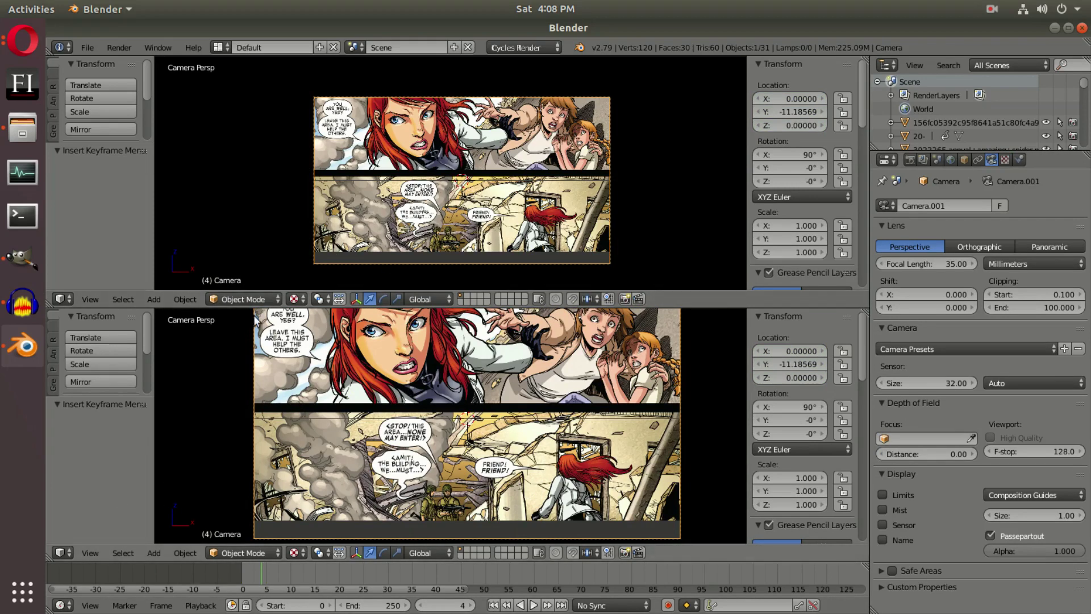
Step: Set the upper viewport to an angled perspective of the planes and camera with Texture shading
left_click(293, 299)
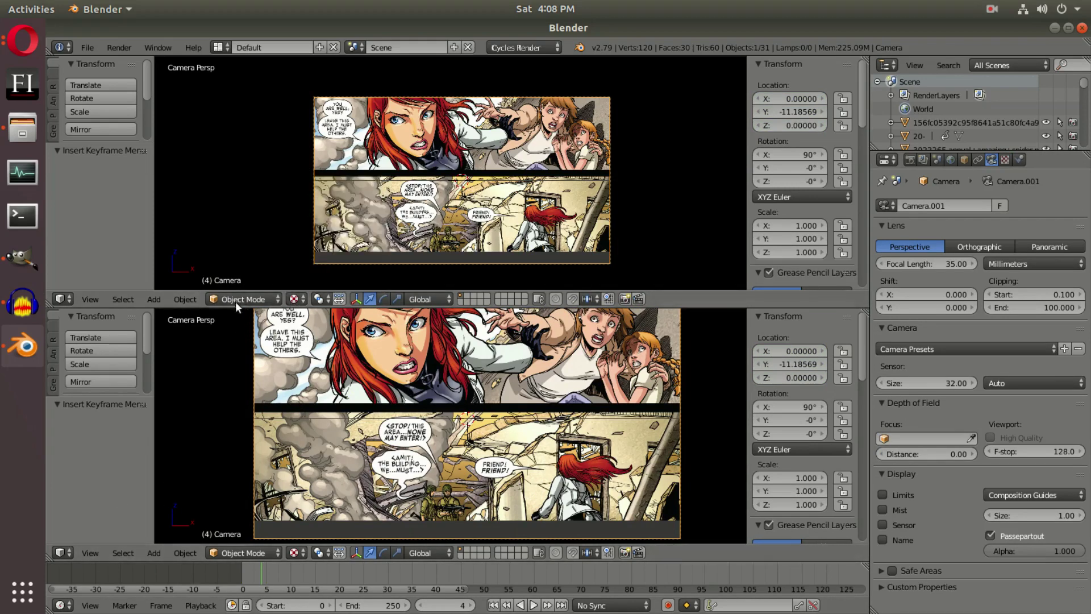
mouse_move(231, 308)
left_mouse_down()
mouse_move(241, 285)
mouse_move(241, 308)
left_mouse_up()
scroll(414, 203, "down", 1)
scroll(415, 202, "up", 3)
left_click(294, 299)
left_click(321, 262)
middle_click_drag(445, 196, 429, 205)
left_click(292, 299)
left_click(319, 233)
middle_click_drag(604, 179, 499, 220)
scroll(498, 219, "down", 5)
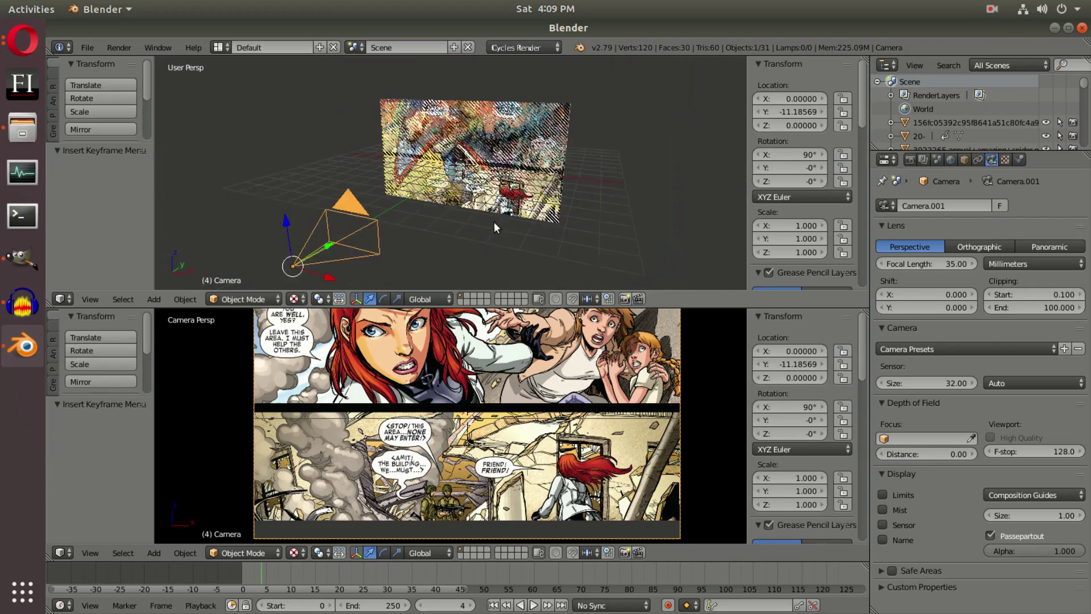